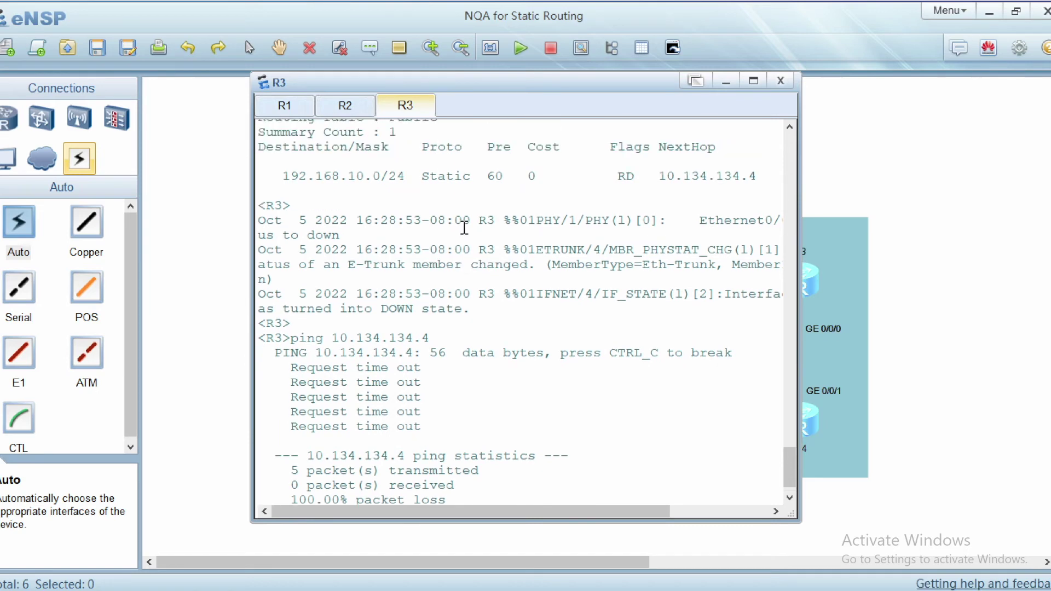
Re-run display ip routing-table 192.168.10.0 in R3's console.
{"action": "left_click_drag", "start_coordinate": [599, 215], "coordinate": [290, 215]}
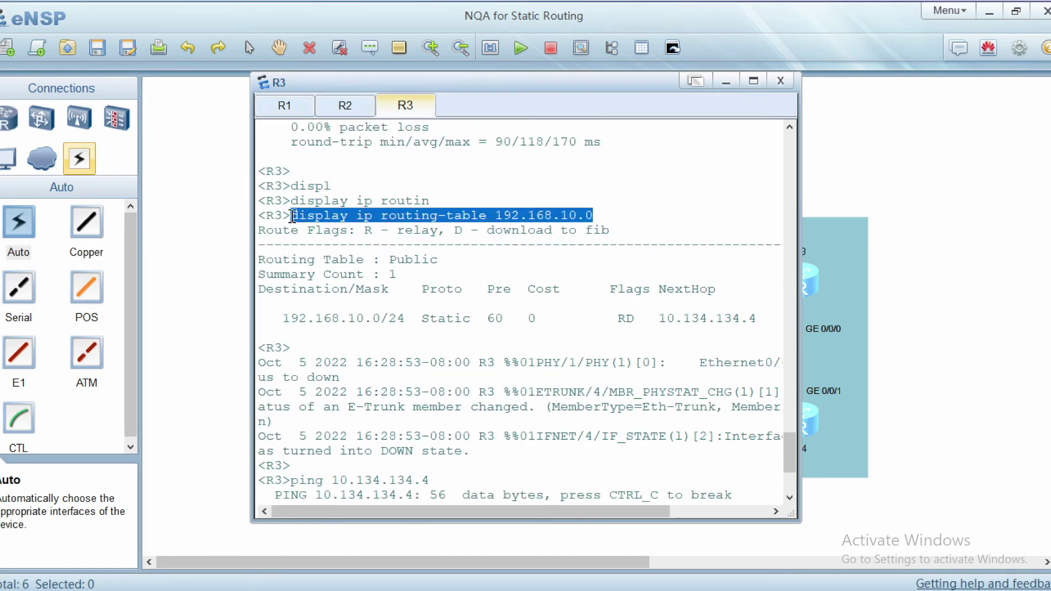
{"action": "right_click", "coordinate": [305, 215]}
{"action": "key", "text": "Return"}
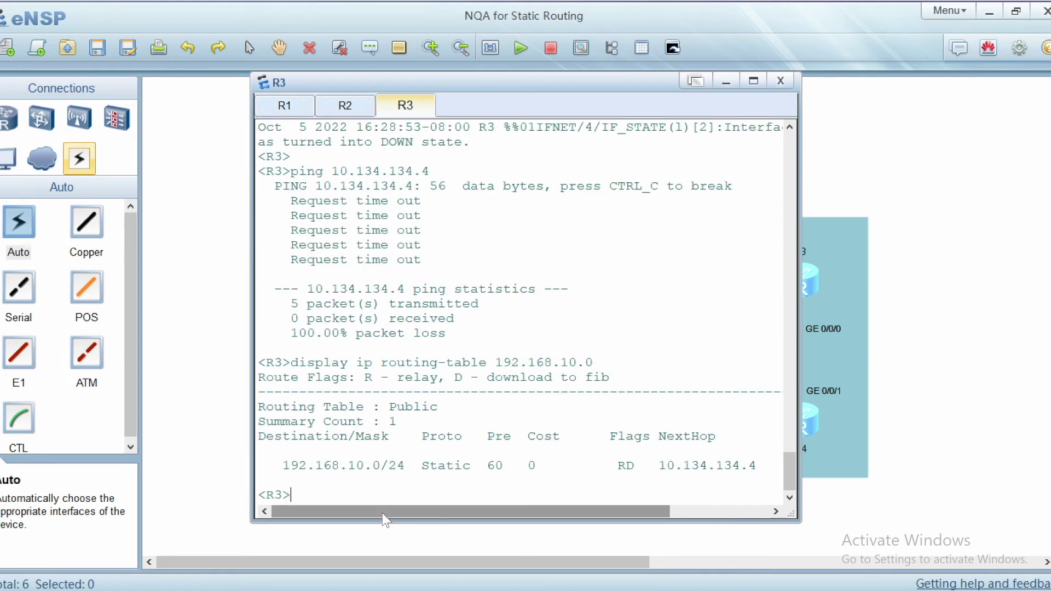
Highlight the 192.168.10.0/24 route's next hop 10.134.134.4 and interface Vlanif11, then hide the console.
{"action": "left_click_drag", "start_coordinate": [275, 464], "coordinate": [783, 470]}
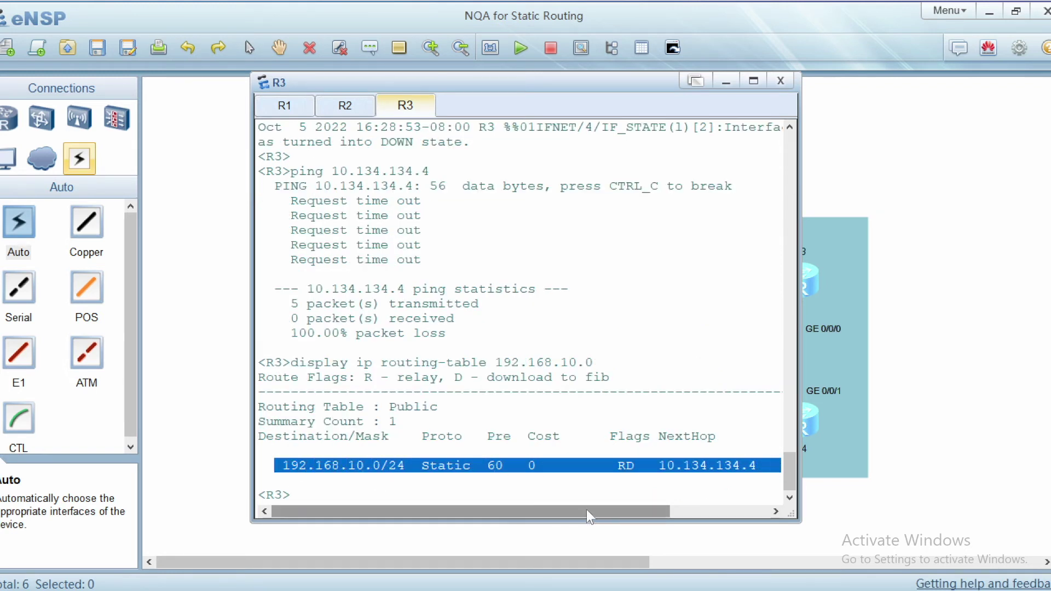
{"action": "left_click_drag", "start_coordinate": [551, 514], "coordinate": [609, 514]}
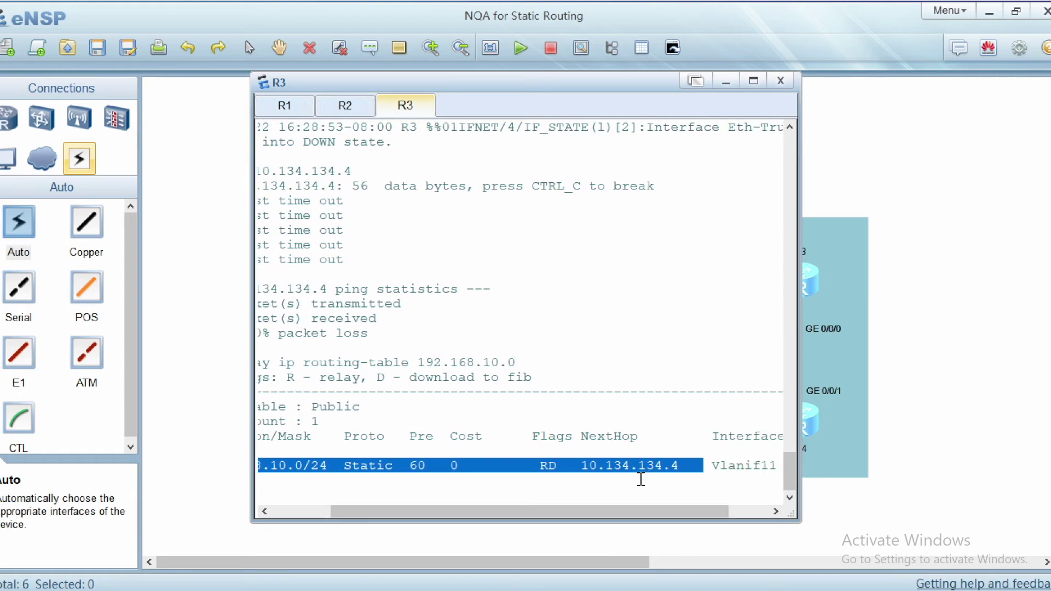
{"action": "left_click", "coordinate": [596, 508]}
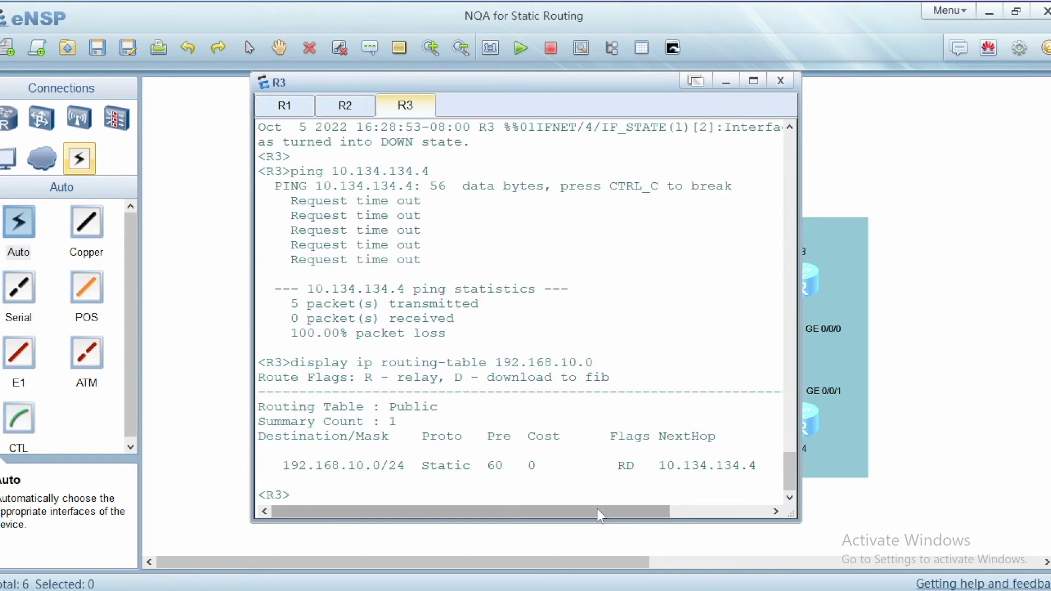
{"action": "left_click_drag", "start_coordinate": [597, 509], "coordinate": [672, 511]}
{"action": "double_click", "coordinate": [591, 466]}
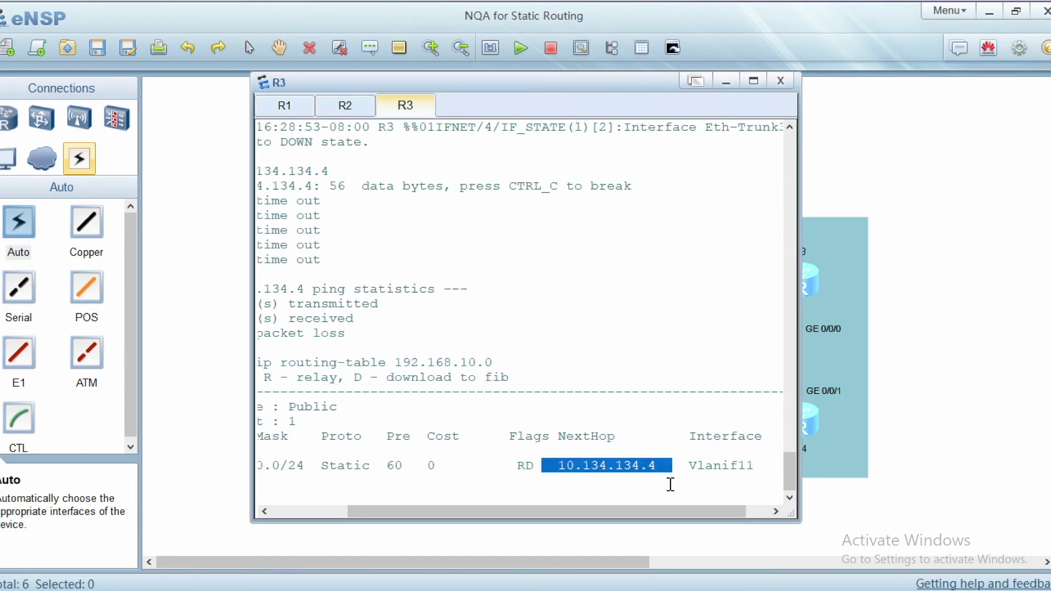
{"action": "left_click", "coordinate": [689, 464]}
{"action": "double_click", "coordinate": [774, 466]}
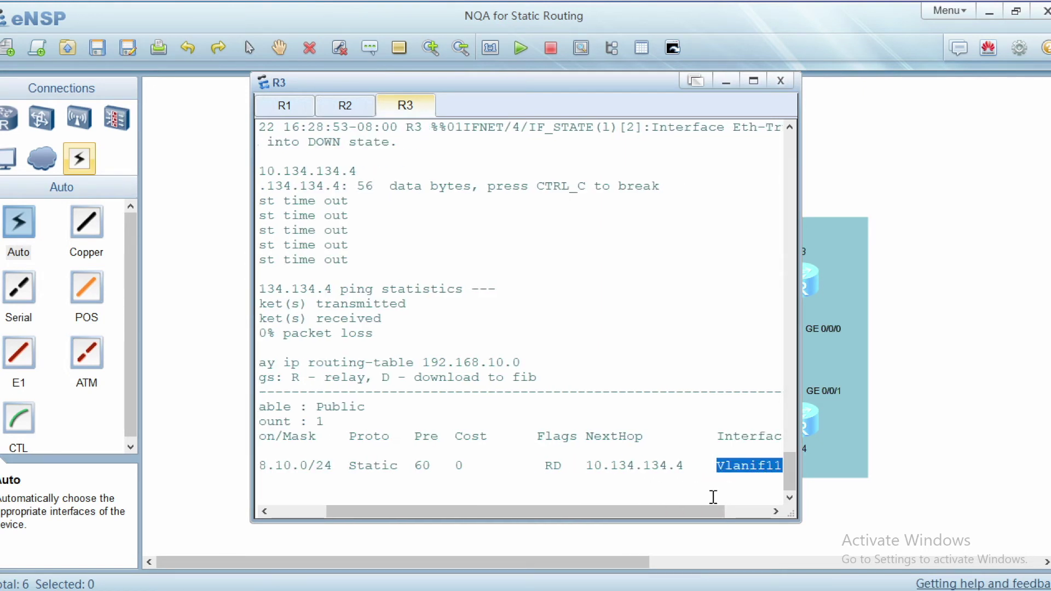
{"action": "left_click", "coordinate": [803, 297]}
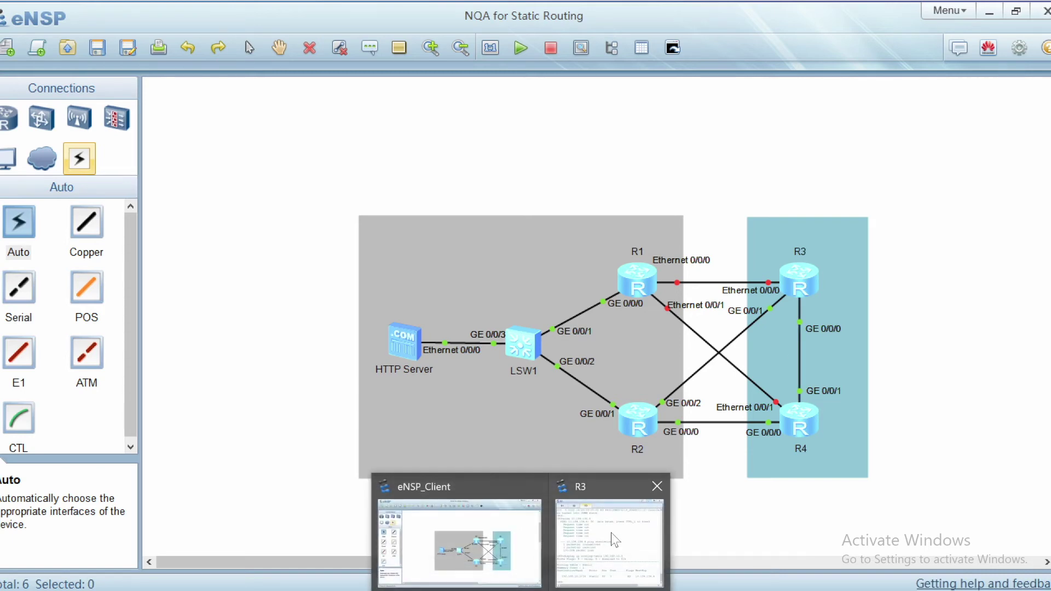
Restore R3's console and move it aside to uncover R3 and R4.
{"action": "left_click", "coordinate": [615, 541]}
{"action": "left_click_drag", "start_coordinate": [608, 510], "coordinate": [583, 468]}
{"action": "left_click_drag", "start_coordinate": [602, 511], "coordinate": [554, 524]}
{"action": "left_click", "coordinate": [515, 485]}
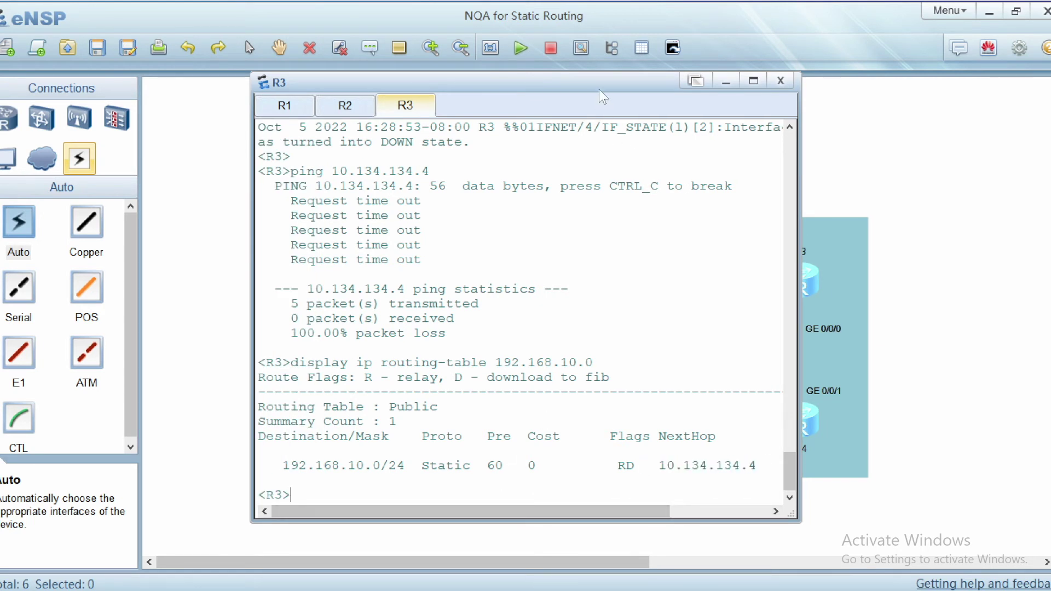
{"action": "left_click_drag", "start_coordinate": [600, 81], "coordinate": [483, 90]}
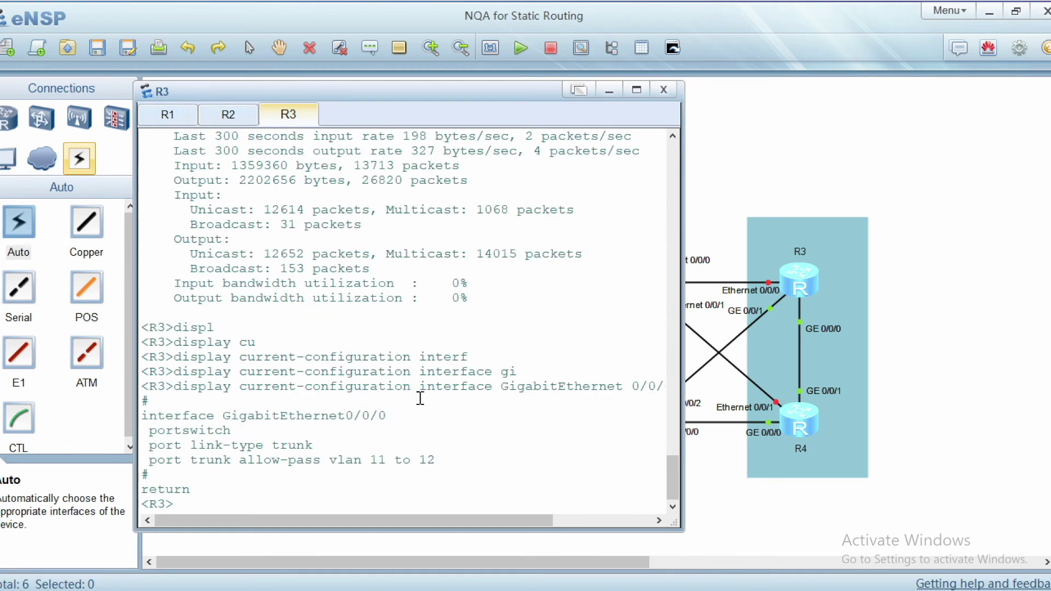
{"action": "left_click_drag", "start_coordinate": [386, 460], "coordinate": [346, 459]}
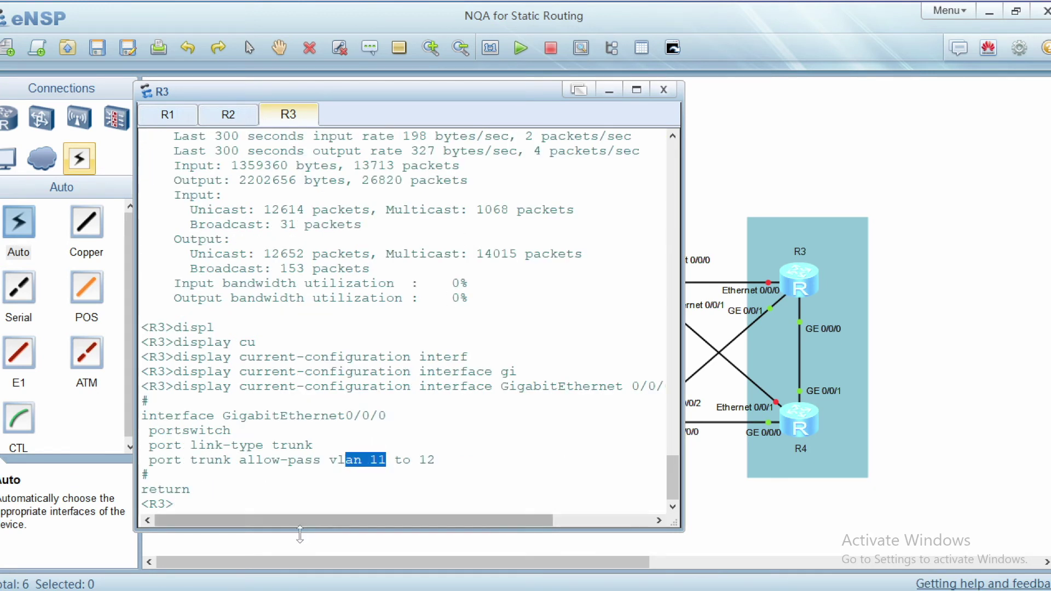
{"action": "left_click", "coordinate": [262, 495]}
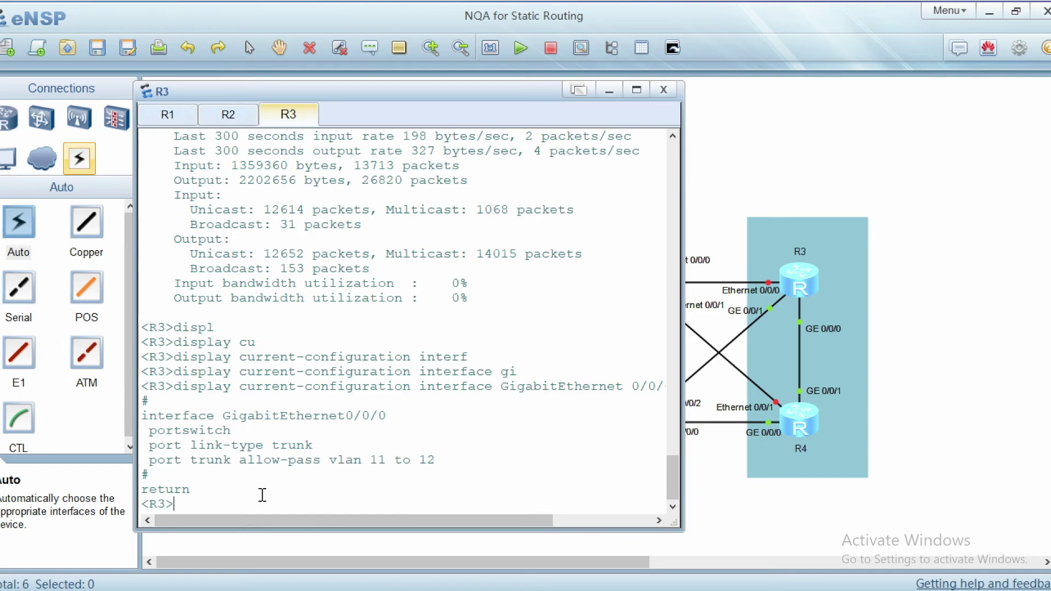
Ping 192.168.10.5 from R3, with every request timing out.
{"action": "key", "text": "Return"}
{"action": "type", "text": "ping 192.168"}
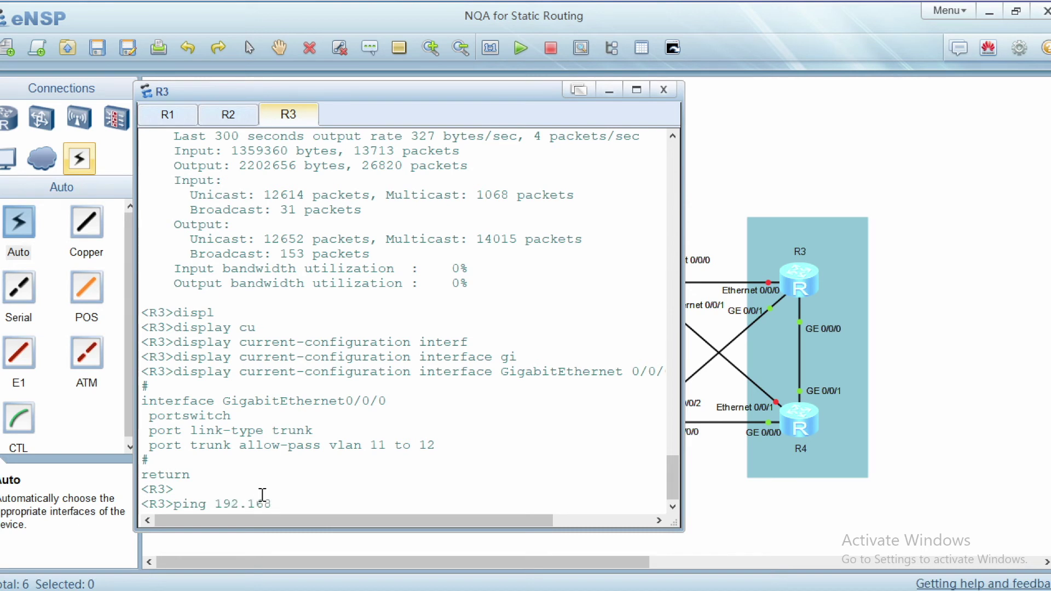
{"action": "type", "text": ".10.5"}
{"action": "key", "text": "Return"}
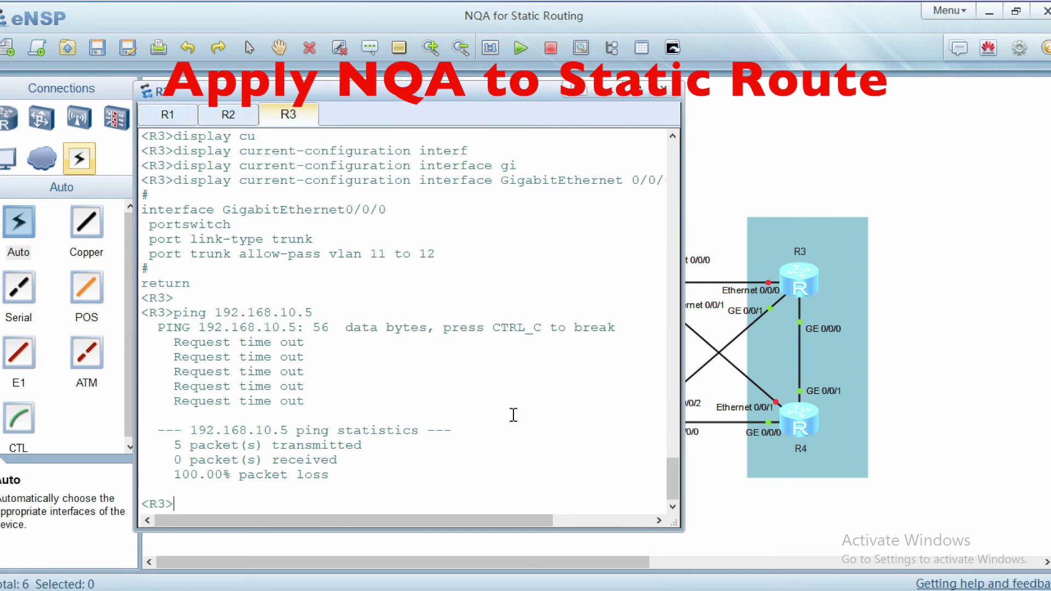
{"action": "scroll", "coordinate": [320, 312], "scroll_direction": "up", "scroll_amount": 1}
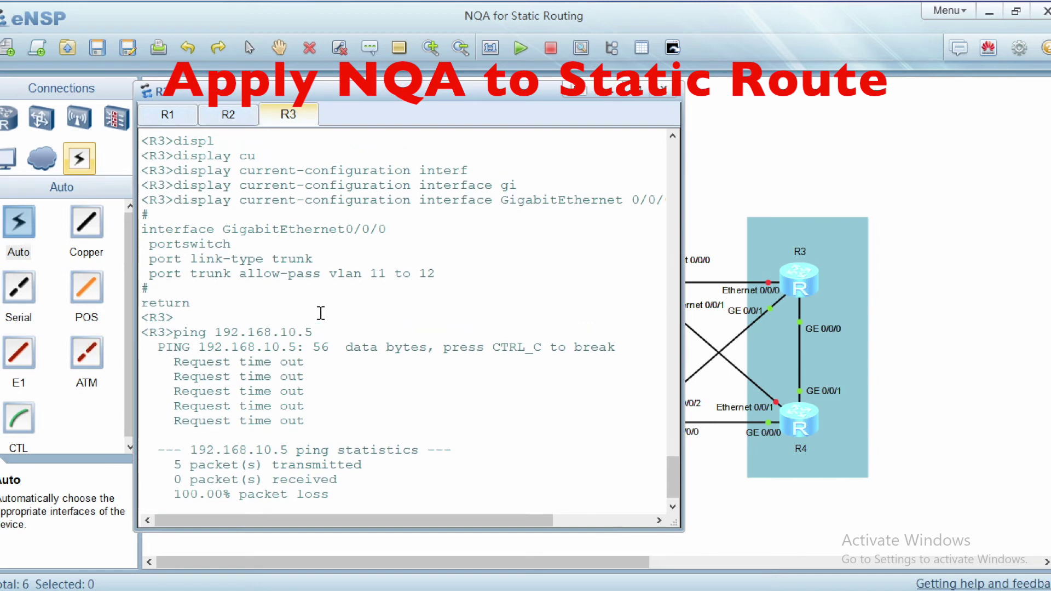
{"action": "scroll", "coordinate": [325, 309], "scroll_direction": "up", "scroll_amount": 3}
{"action": "scroll", "coordinate": [324, 309], "scroll_direction": "down", "scroll_amount": 15}
{"action": "scroll", "coordinate": [324, 309], "scroll_direction": "up", "scroll_amount": 10}
{"action": "scroll", "coordinate": [325, 310], "scroll_direction": "up", "scroll_amount": 2}
{"action": "scroll", "coordinate": [325, 309], "scroll_direction": "down", "scroll_amount": 4}
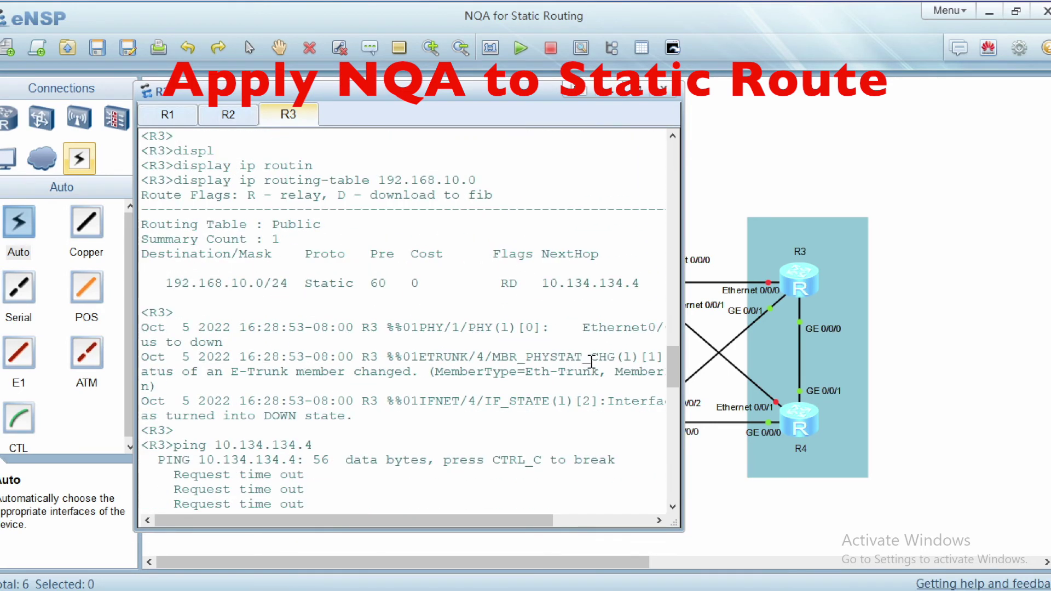
{"action": "left_click_drag", "start_coordinate": [639, 283], "coordinate": [534, 282]}
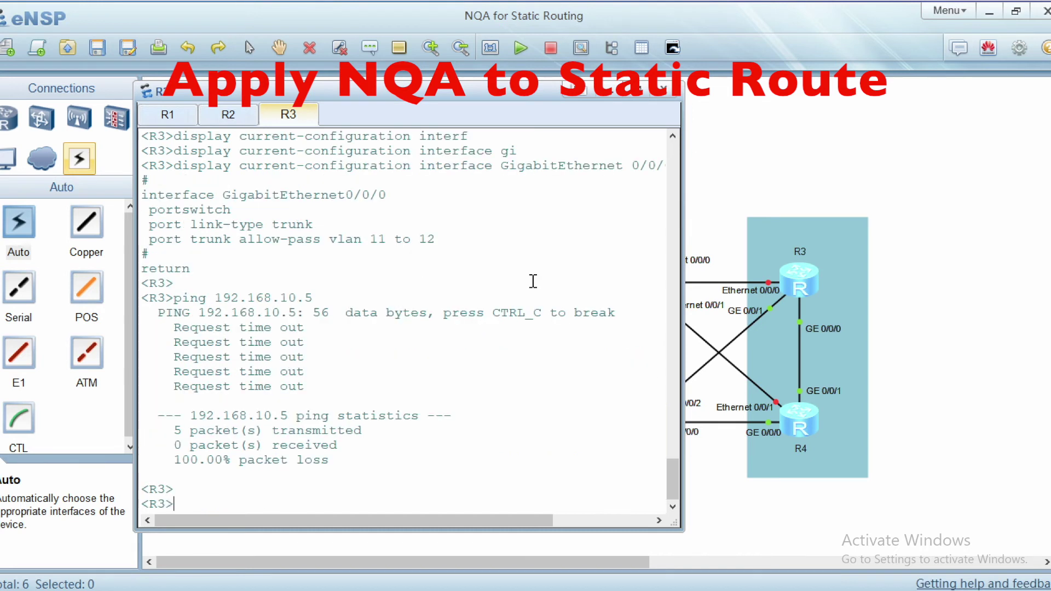
{"action": "type", "text": "sy"}
Enter system view on R3 and create NQA test instance R3R1 icmp.
{"action": "key", "text": "Tab"}
{"action": "key", "text": "Return"}
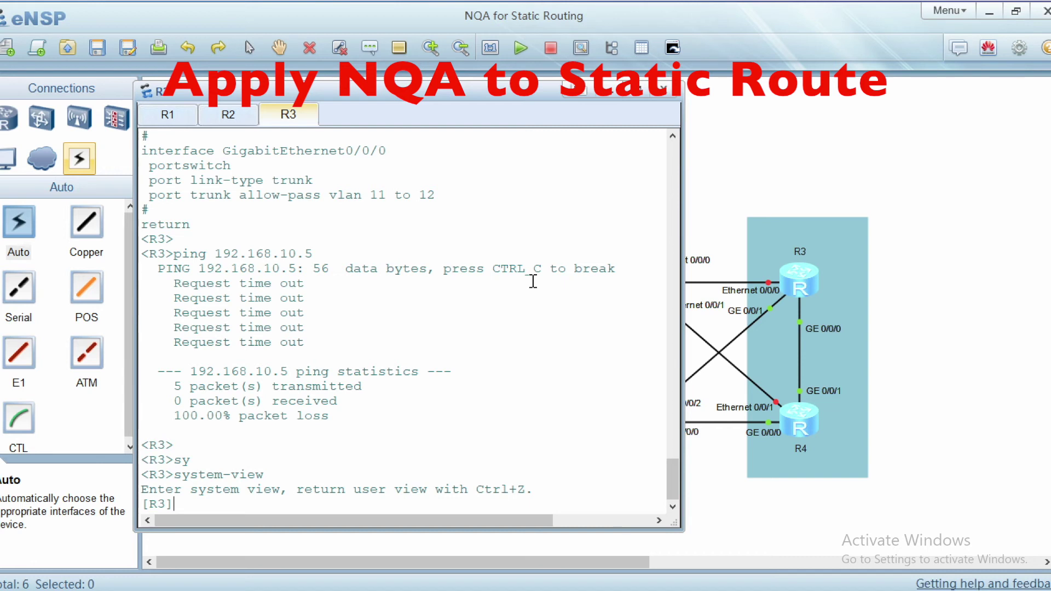
{"action": "type", "text": "nqa"}
{"action": "key", "text": "Tab"}
{"action": "type", "text": "te"}
{"action": "key", "text": "Tab"}
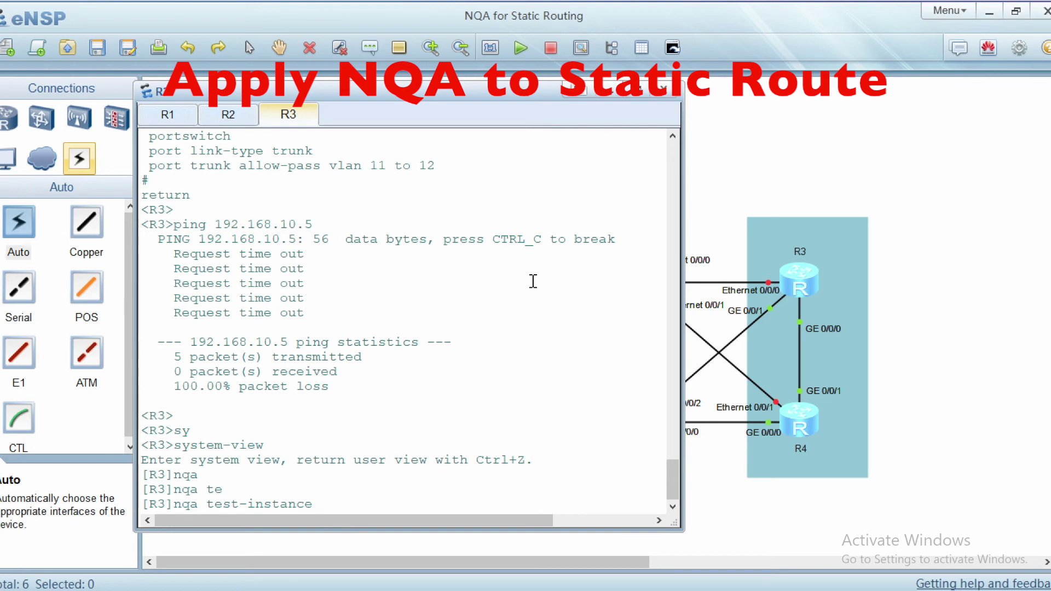
{"action": "type", "text": "?"}
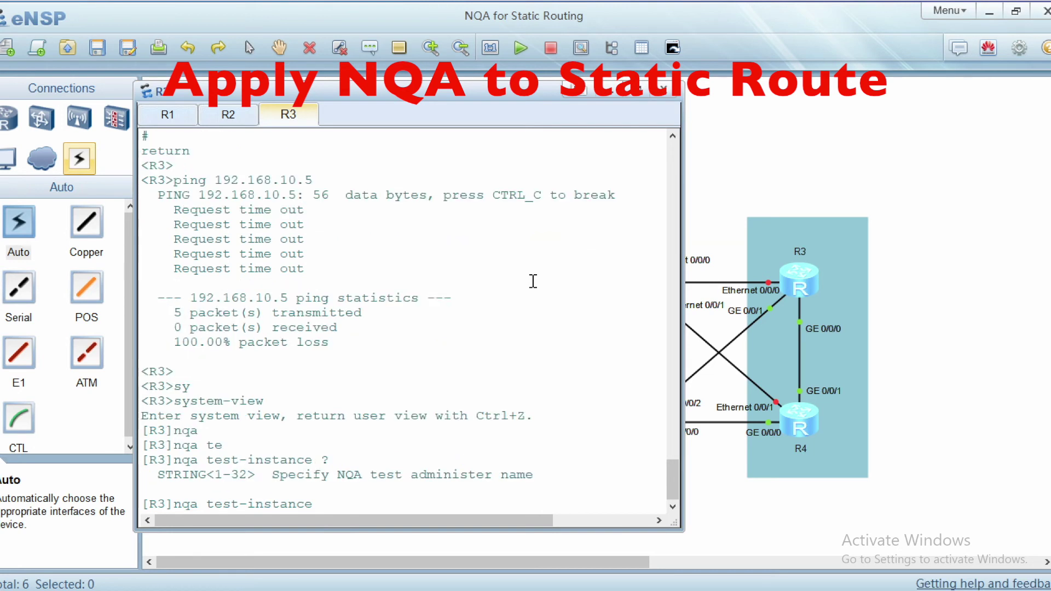
{"action": "type", "text": "R3R1 icm"}
{"action": "key", "text": "BackSpace"}
{"action": "key", "text": "BackSpace"}
{"action": "key", "text": "BackSpace"}
{"action": "type", "text": "?"}
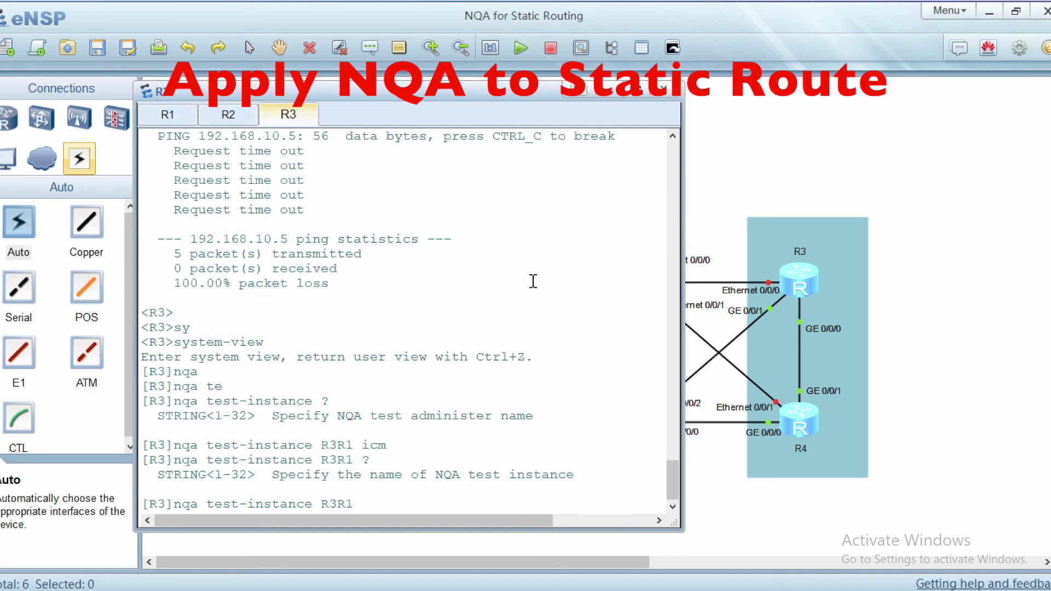
{"action": "type", "text": "icmp"}
{"action": "key", "text": "Return"}
Set the NQA test type to icmp and review it with display this.
{"action": "type", "text": "tes"}
{"action": "key", "text": "Tab"}
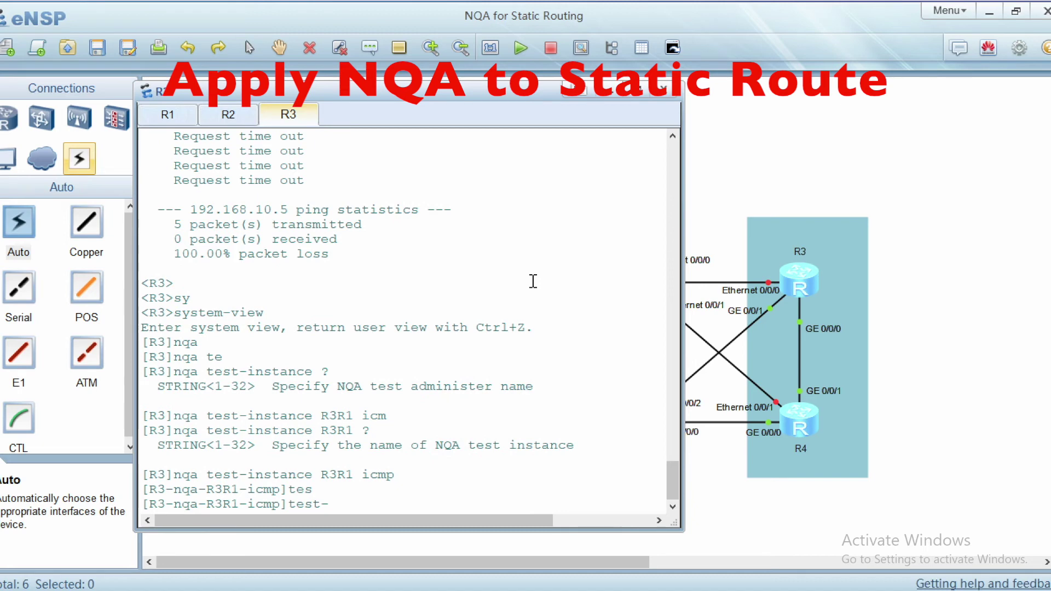
{"action": "type", "text": "t"}
{"action": "key", "text": "Tab"}
{"action": "type", "text": "ic"}
{"action": "key", "text": "Tab"}
{"action": "key", "text": "Return"}
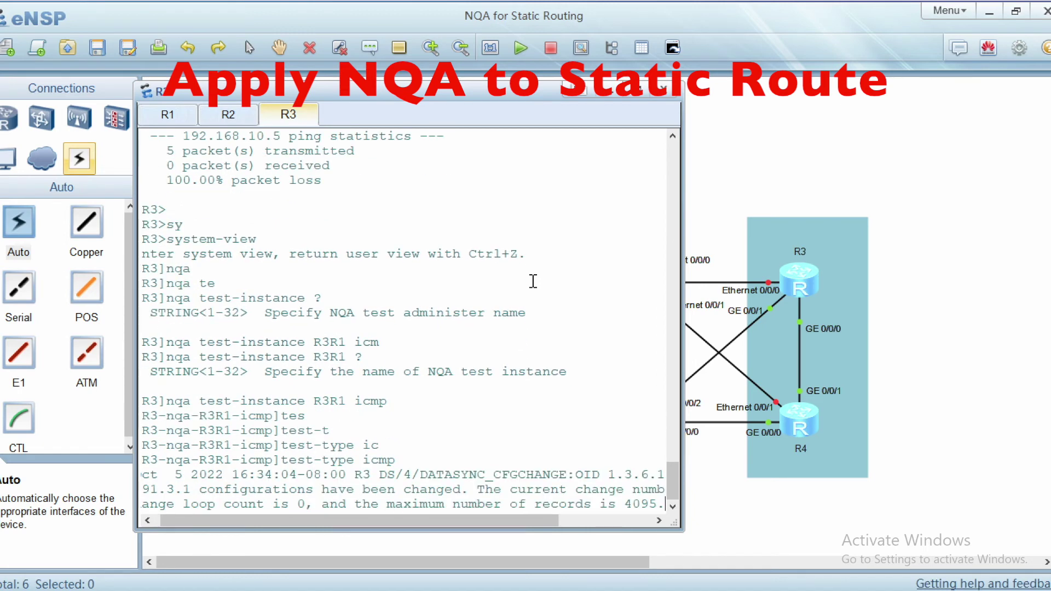
{"action": "key", "text": "Return"}
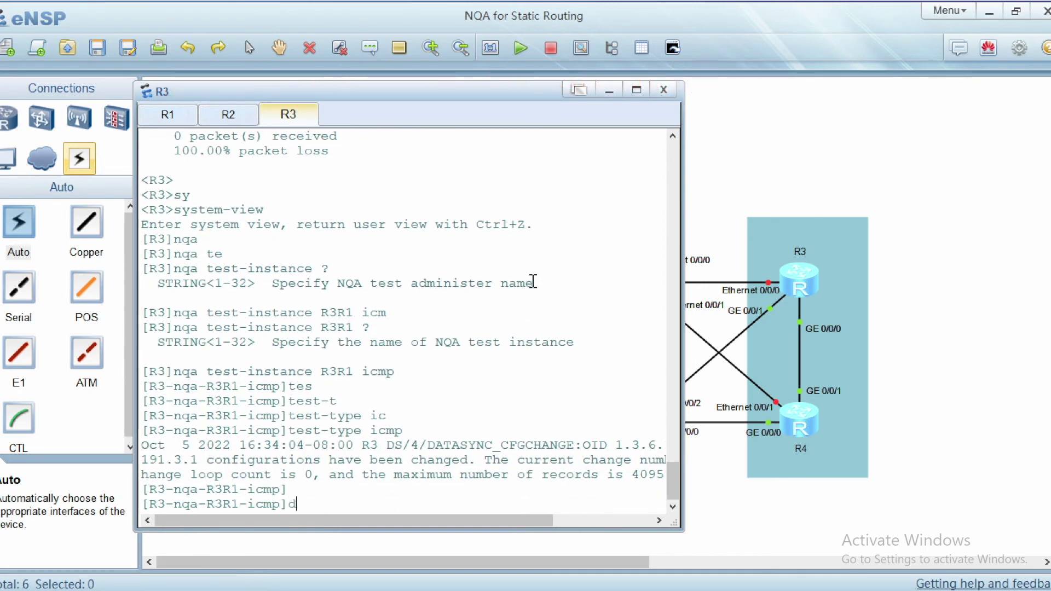
{"action": "type", "text": "displ"}
{"action": "key", "text": "Tab"}
{"action": "type", "text": "this"}
{"action": "key", "text": "Return"}
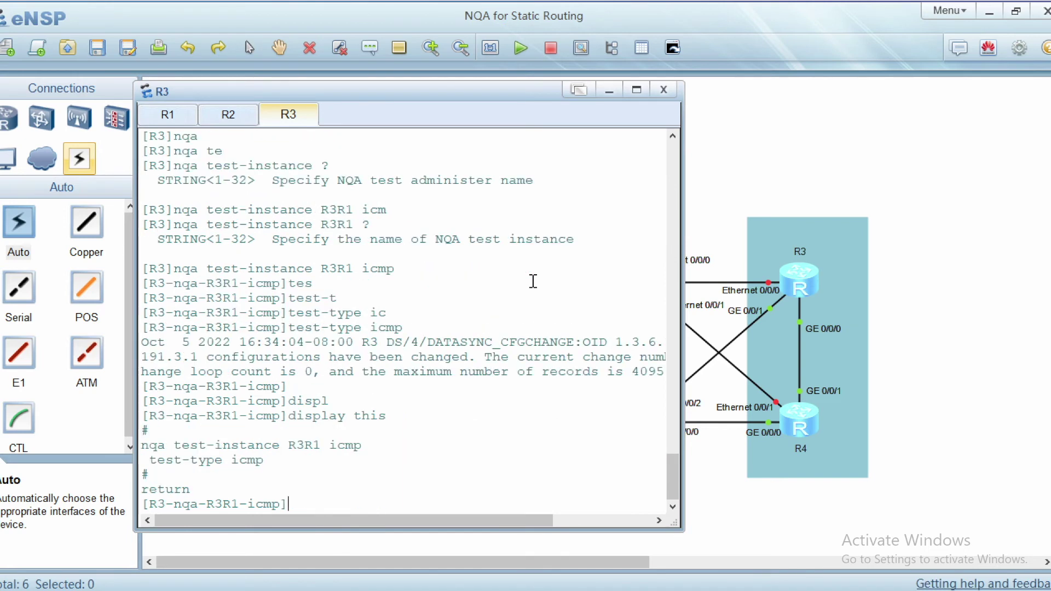
Enter destination-address ipv4 10.134.134.4 for the test.
{"action": "type", "text": "des"}
{"action": "key", "text": "Tab"}
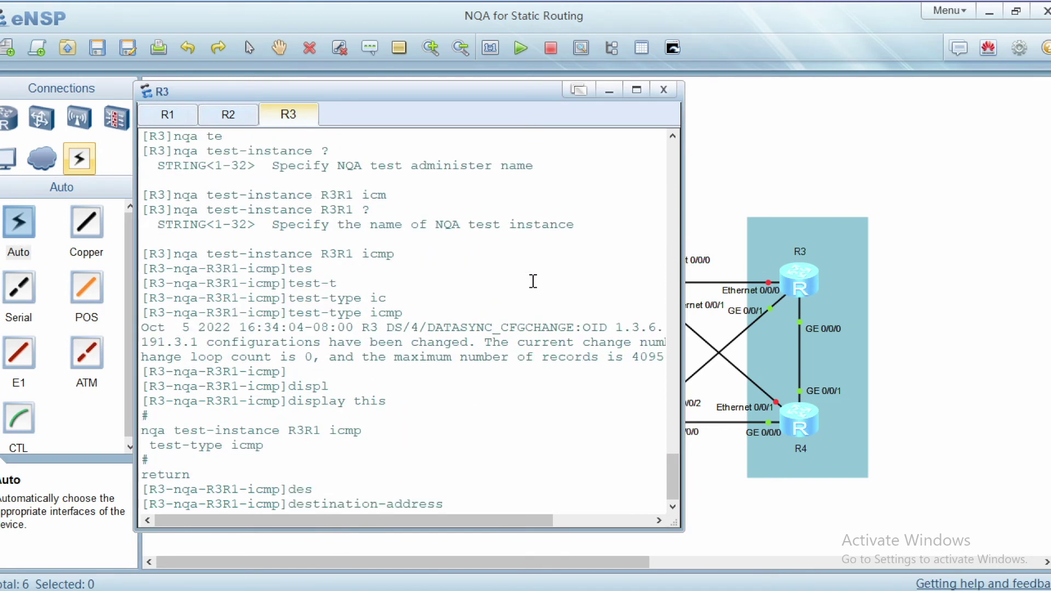
{"action": "type", "text": "?"}
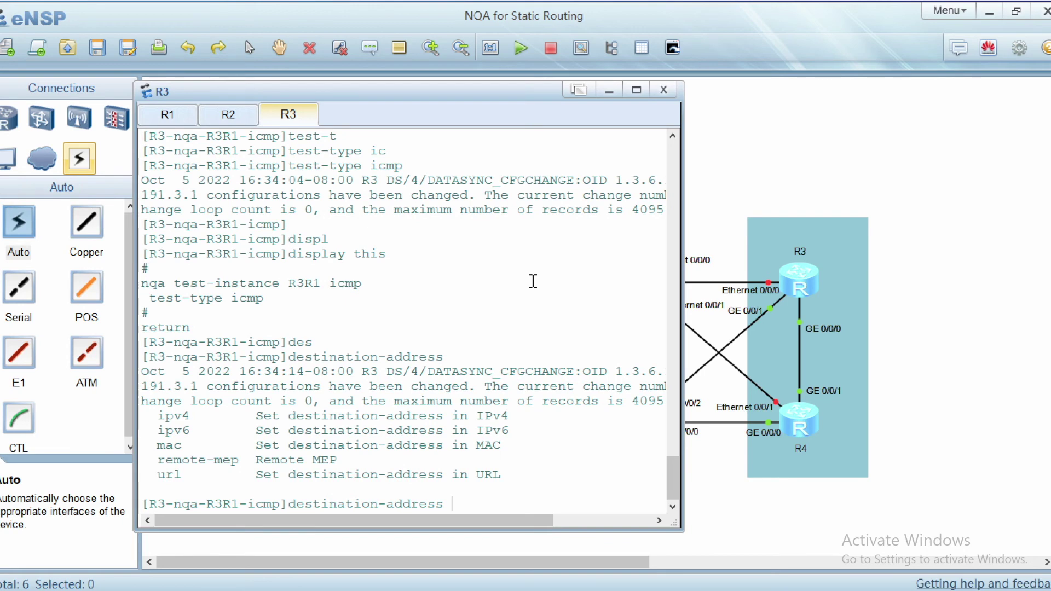
{"action": "type", "text": "ipv4 ?"}
{"action": "right_click", "coordinate": [504, 500]}
{"action": "left_click", "coordinate": [534, 532]}
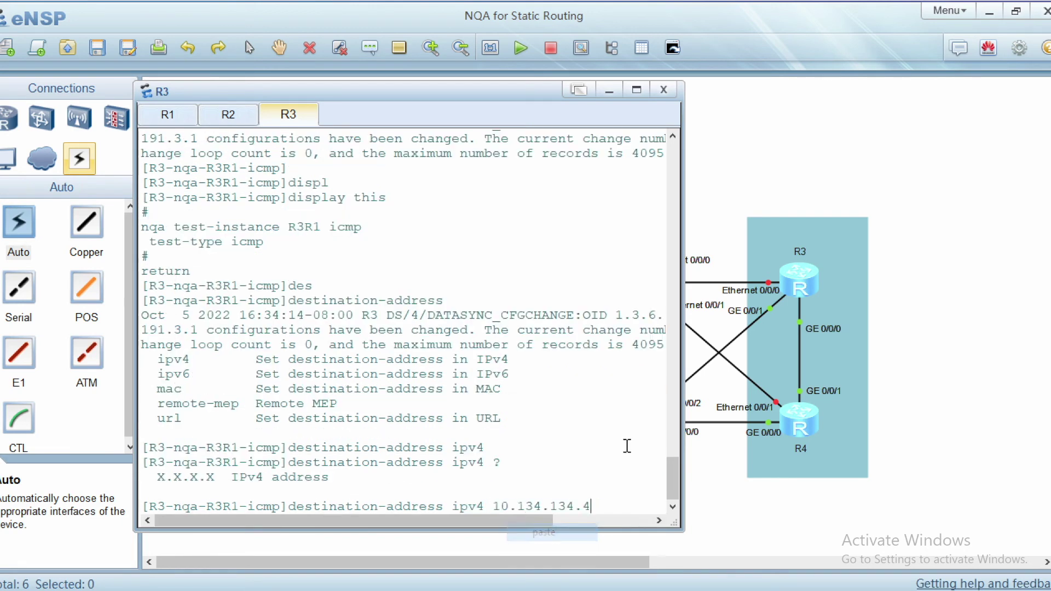
Apply destination 10.134.134.4, then set frequency 5 and probe-count 1 on R3R1.
{"action": "key", "text": "Return"}
{"action": "type", "text": "fre"}
{"action": "key", "text": "Tab"}
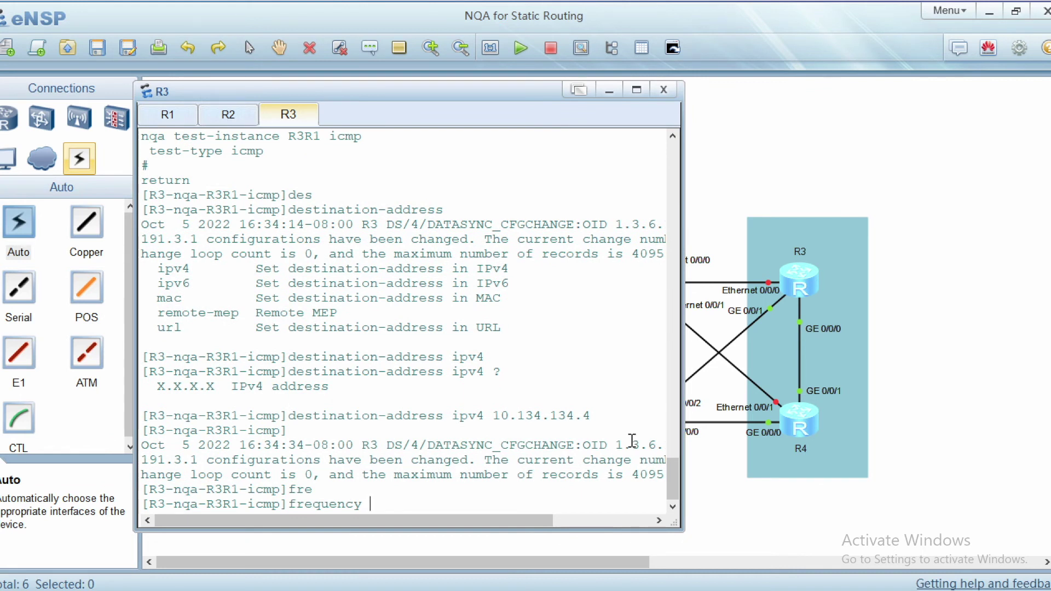
{"action": "type", "text": "?5"}
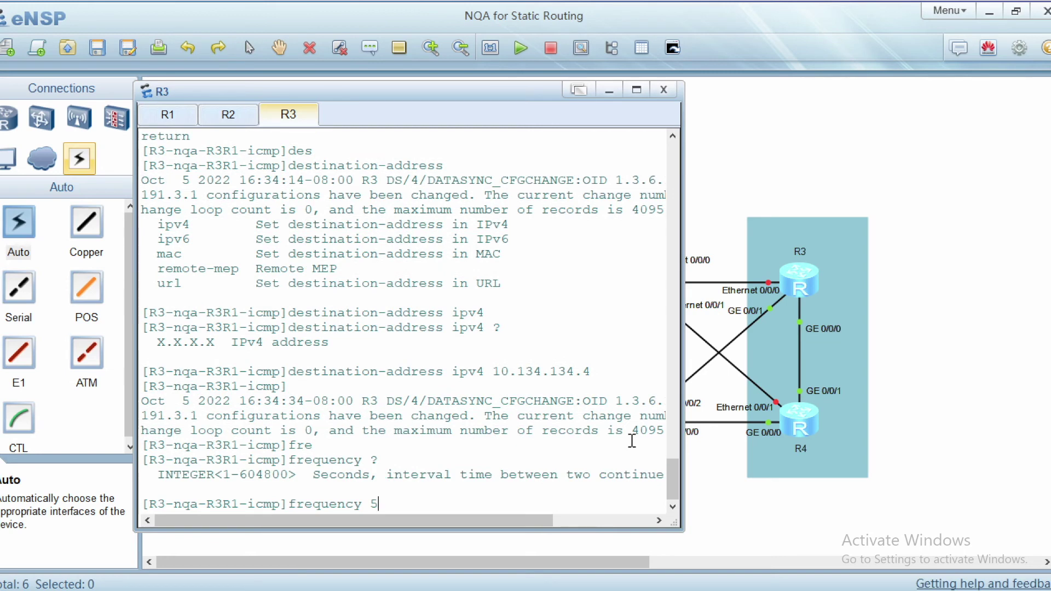
{"action": "key", "text": "Return"}
{"action": "key", "text": "Return"}
{"action": "type", "text": "prob"}
{"action": "key", "text": "Tab"}
{"action": "type", "text": "cou"}
{"action": "key", "text": "Tab"}
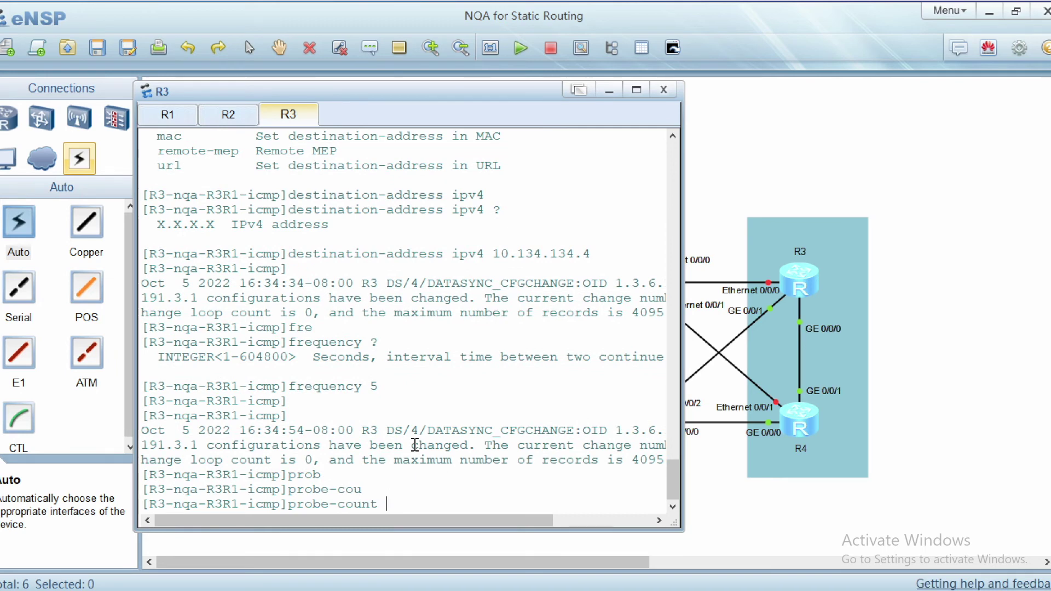
{"action": "type", "text": "?"}
{"action": "type", "text": "1"}
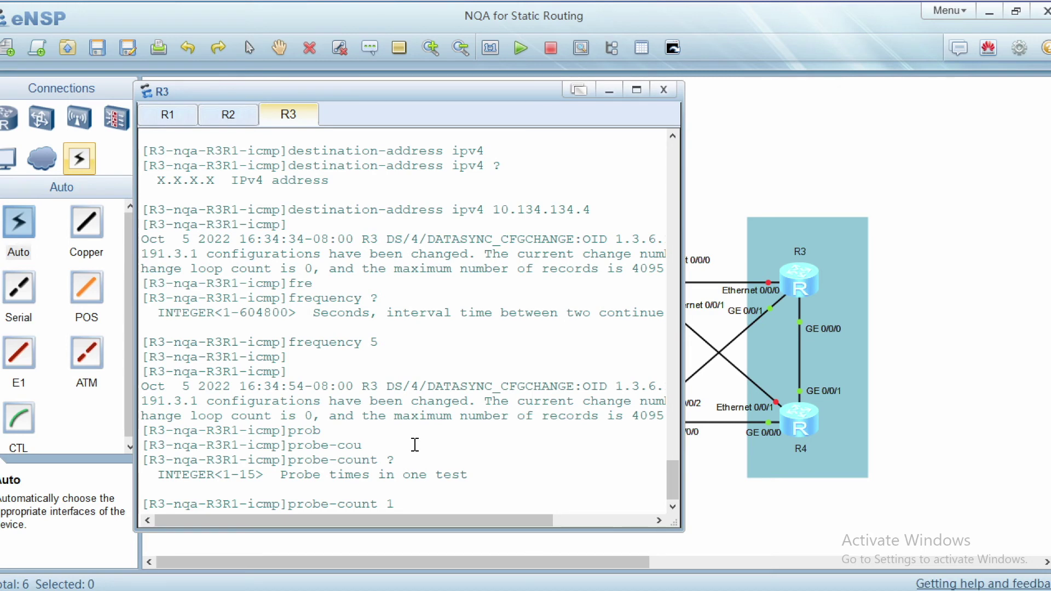
{"action": "key", "text": "Return"}
Start the R3R1 test now, verify it with display this, and quit the test view.
{"action": "type", "text": "start now"}
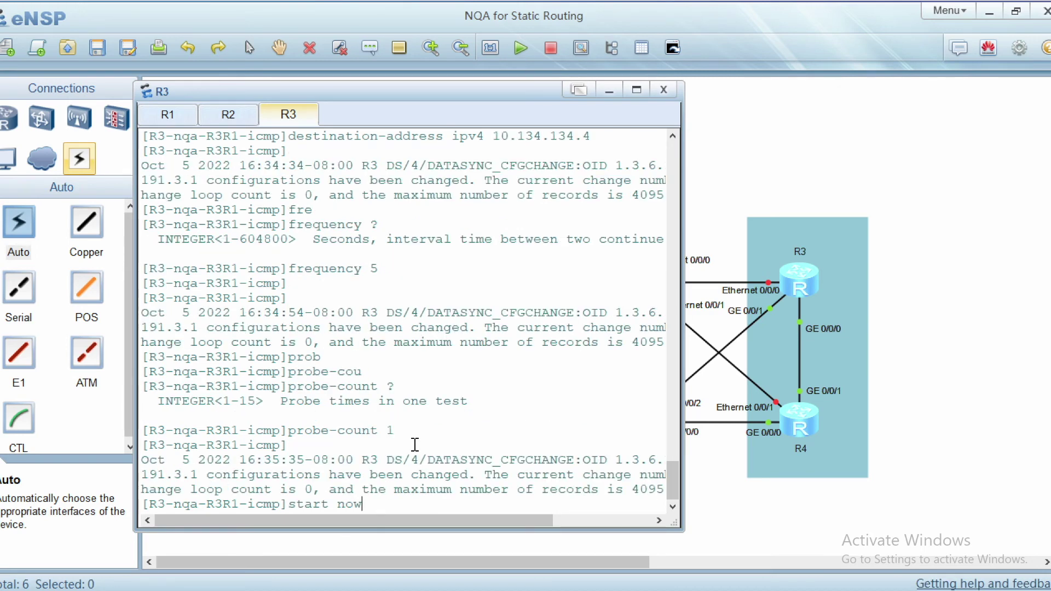
{"action": "key", "text": "Return"}
{"action": "type", "text": "displ"}
{"action": "key", "text": "Tab"}
{"action": "type", "text": "this"}
{"action": "key", "text": "Return"}
{"action": "type", "text": "quit"}
{"action": "key", "text": "Return"}
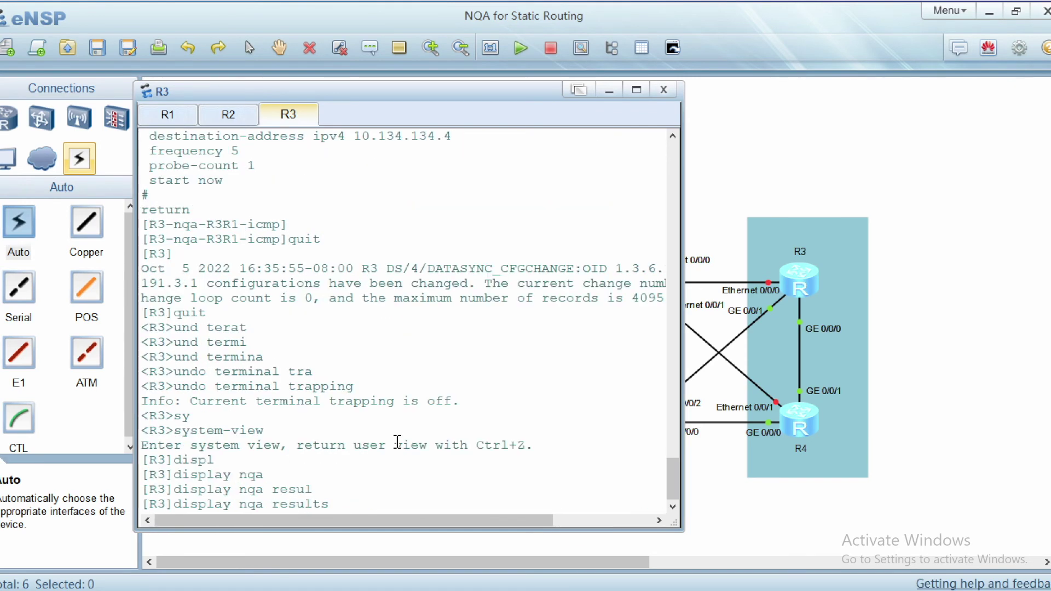
List the NQA results and highlight the icmp test type and failed completion status.
{"action": "key", "text": "Return"}
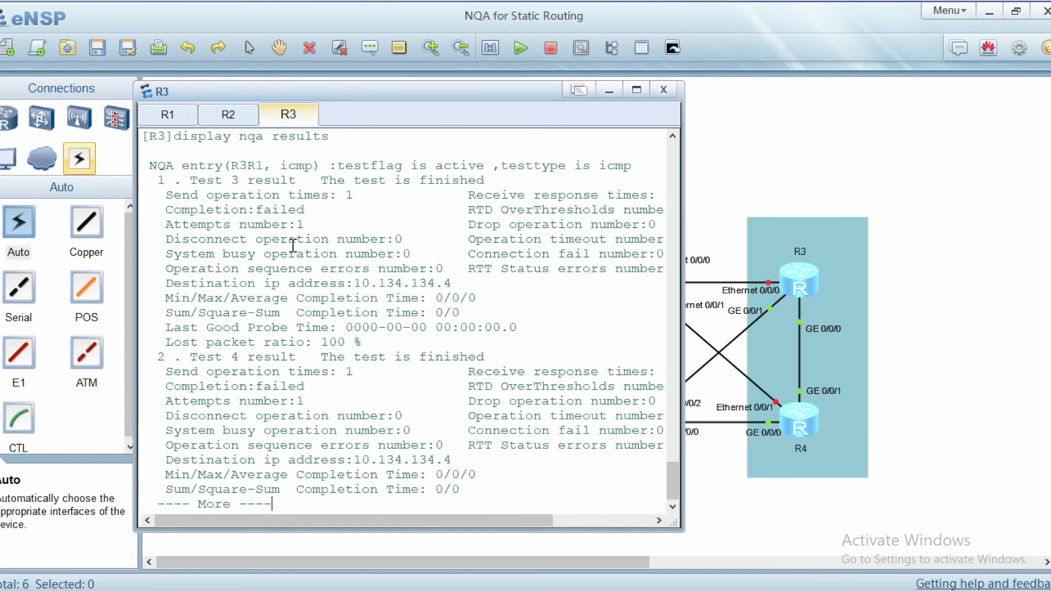
{"action": "left_click_drag", "start_coordinate": [322, 210], "coordinate": [223, 212]}
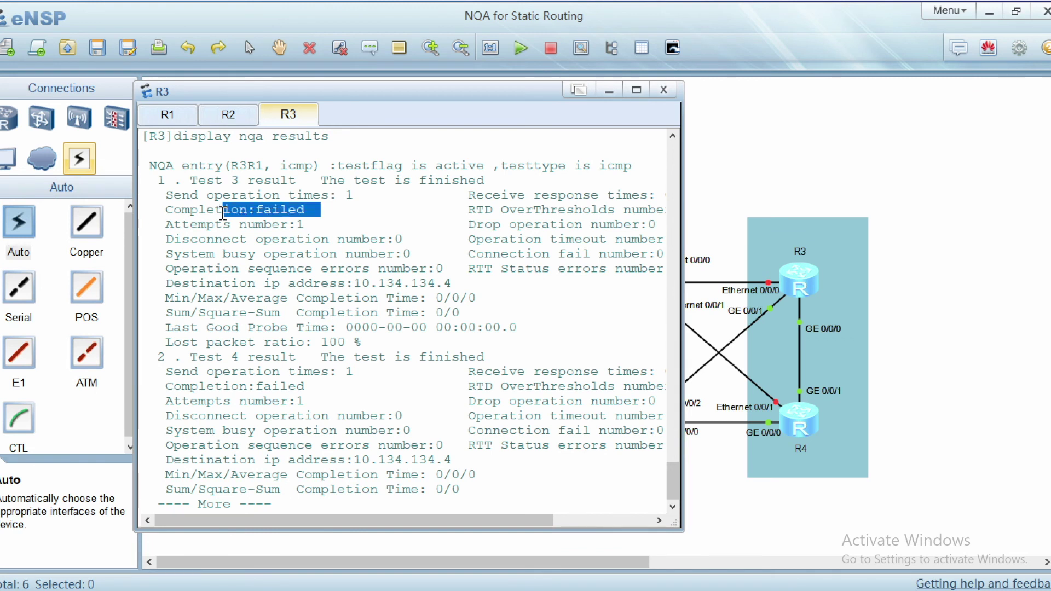
{"action": "left_click_drag", "start_coordinate": [558, 167], "coordinate": [658, 164]}
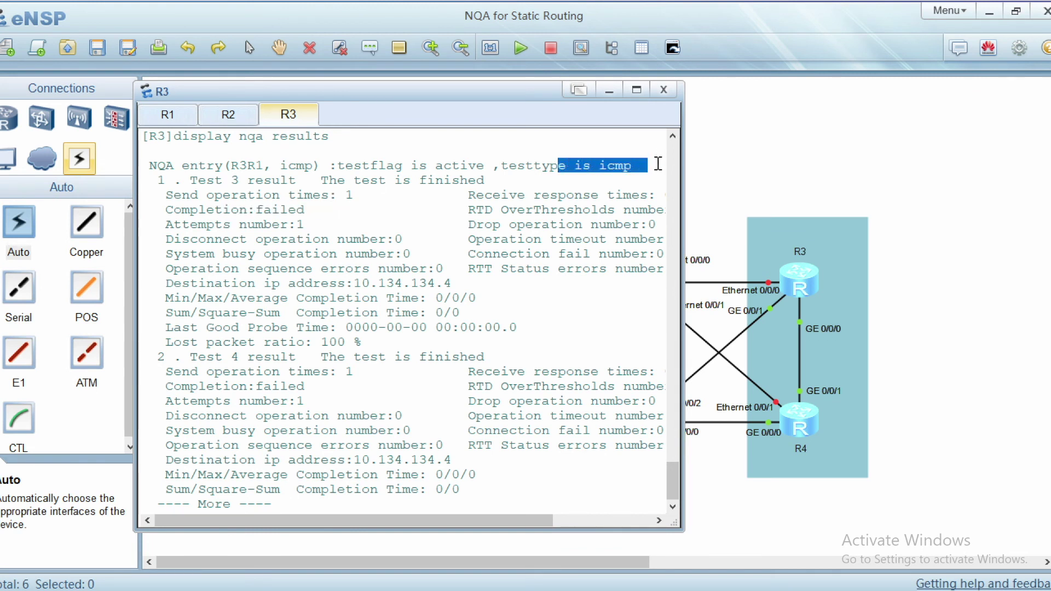
{"action": "left_click_drag", "start_coordinate": [364, 198], "coordinate": [184, 200]}
{"action": "left_click_drag", "start_coordinate": [312, 210], "coordinate": [200, 208]}
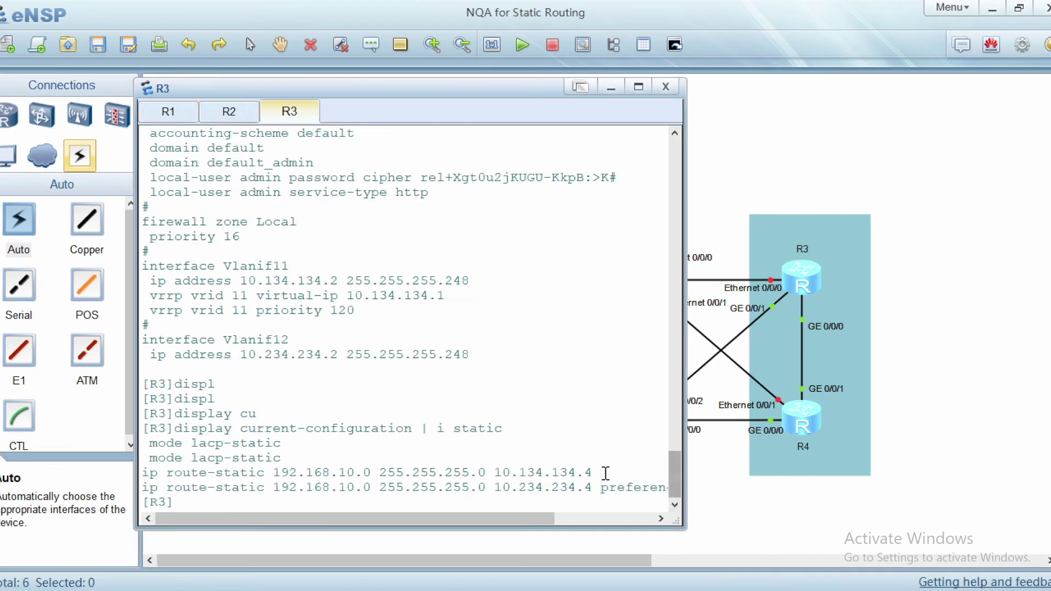
Copy the primary static route via 10.134.134.4 and paste it at R3's prompt.
{"action": "left_click_drag", "start_coordinate": [592, 471], "coordinate": [125, 470]}
{"action": "key", "text": "ctrl+c"}
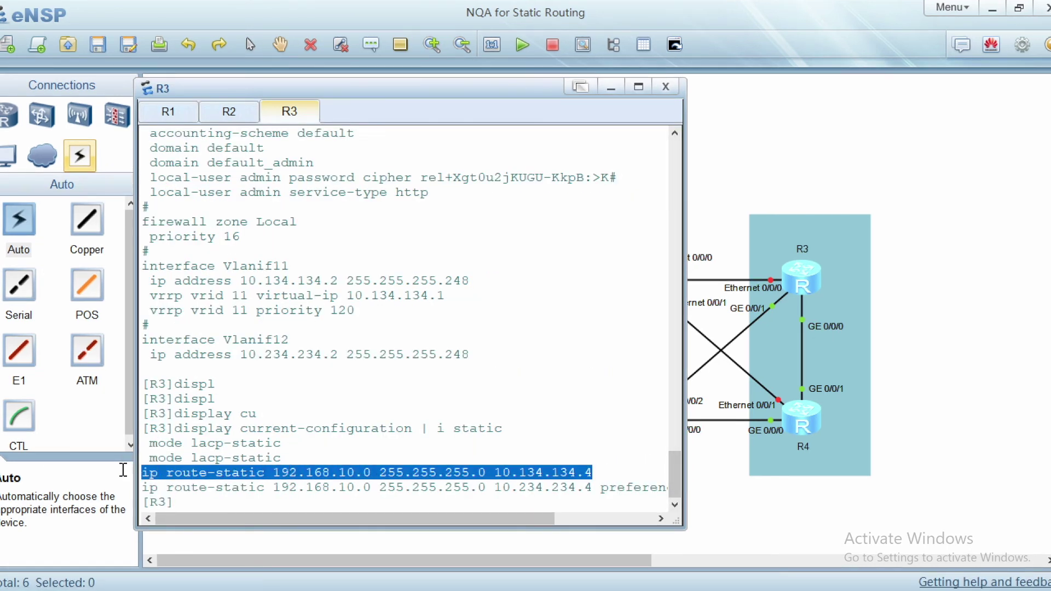
{"action": "right_click", "coordinate": [162, 482]}
{"action": "left_click", "coordinate": [182, 485]}
{"action": "left_click", "coordinate": [198, 503]}
{"action": "right_click", "coordinate": [198, 503]}
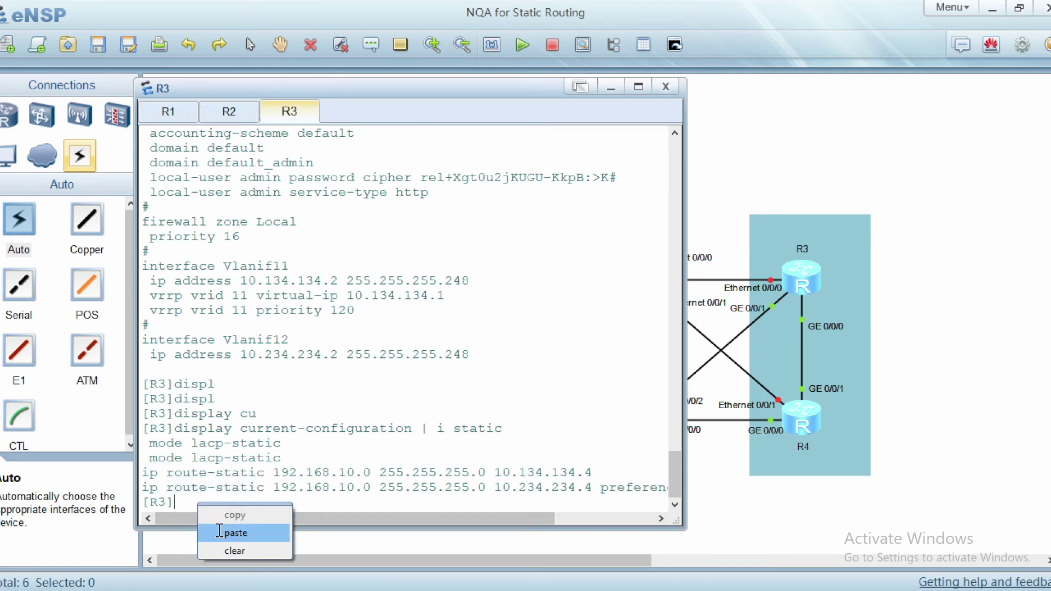
{"action": "left_click", "coordinate": [230, 532]}
{"action": "type", "text": "?"}
{"action": "left_click_drag", "start_coordinate": [210, 458], "coordinate": [144, 473]}
Append track nqa R1R3 icmp to the route and apply it, confirming the modification.
{"action": "type", "text": "tra"}
{"action": "key", "text": "Tab"}
{"action": "type", "text": "?"}
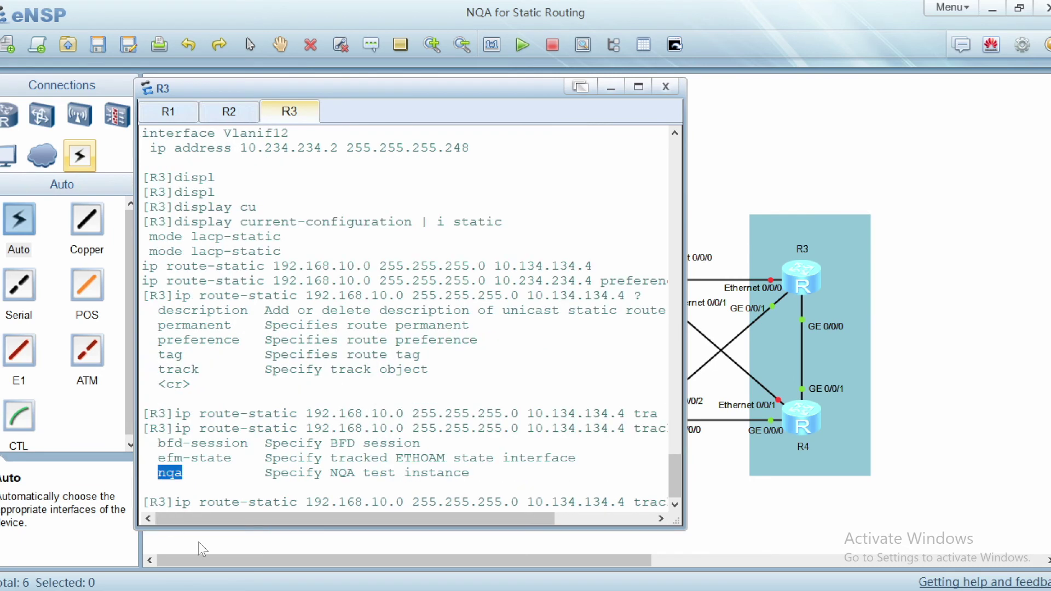
{"action": "left_click_drag", "start_coordinate": [203, 517], "coordinate": [290, 517]}
{"action": "type", "text": "nqa"}
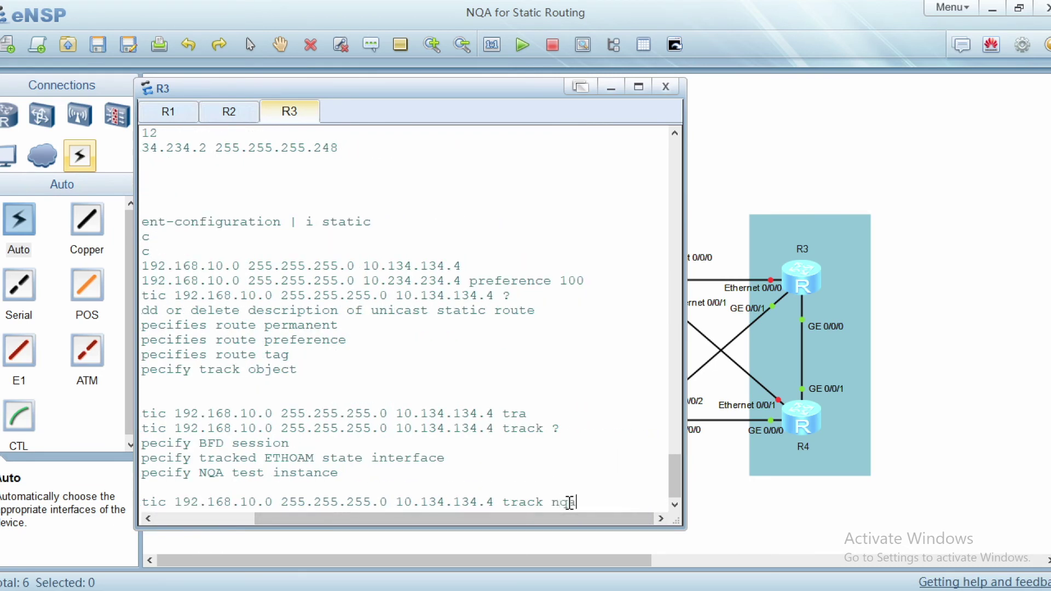
{"action": "mouse_move", "coordinate": [547, 518]}
{"action": "left_mouse_down"}
{"action": "mouse_move", "coordinate": [484, 518]}
{"action": "mouse_move", "coordinate": [550, 516]}
{"action": "left_mouse_up"}
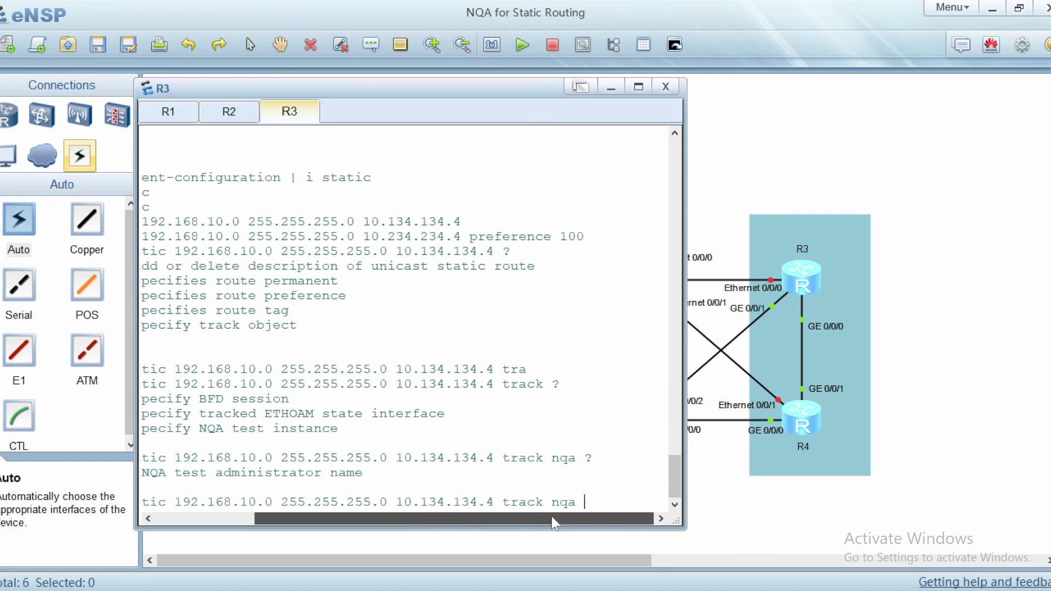
{"action": "type", "text": "R183 ?"}
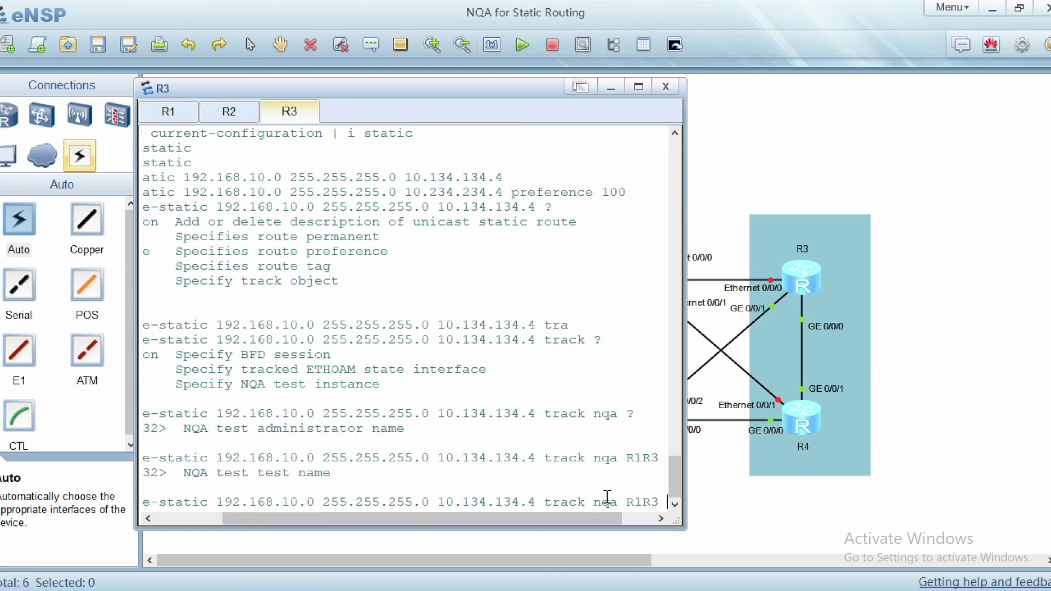
{"action": "mouse_move", "coordinate": [376, 518]}
{"action": "left_mouse_down"}
{"action": "mouse_move", "coordinate": [284, 517]}
{"action": "mouse_move", "coordinate": [383, 517]}
{"action": "left_mouse_up"}
{"action": "type", "text": "icmp ?"}
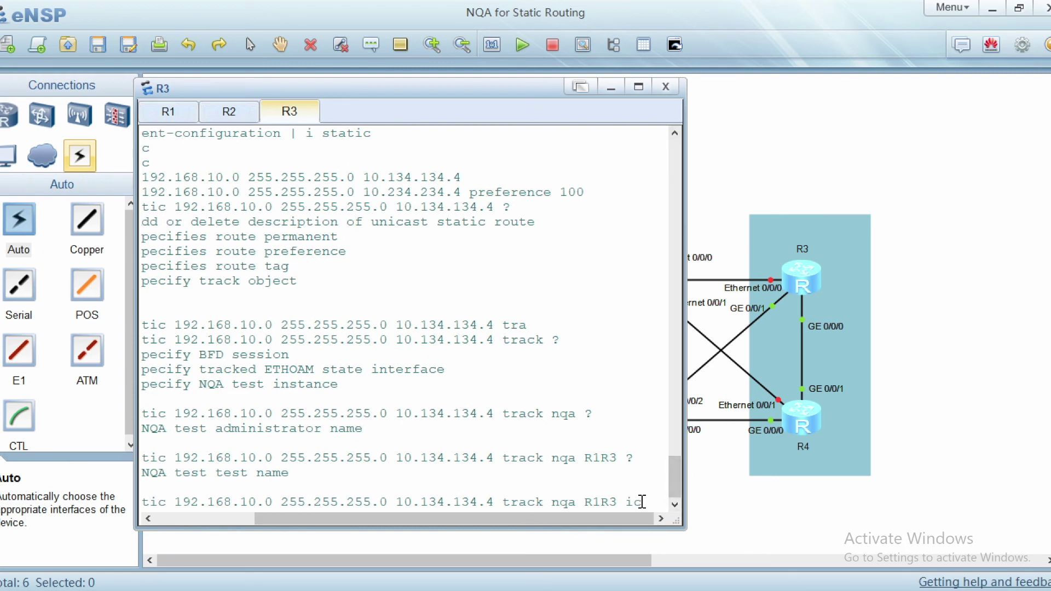
{"action": "key", "text": "Return"}
{"action": "key", "text": "Return"}
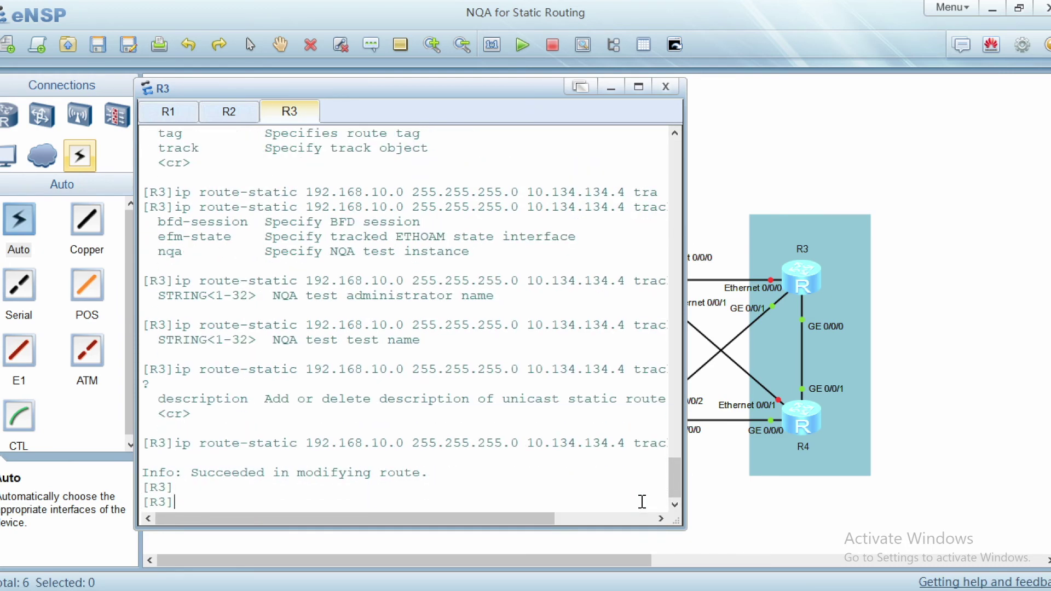
{"action": "left_click_drag", "start_coordinate": [433, 474], "coordinate": [144, 474]}
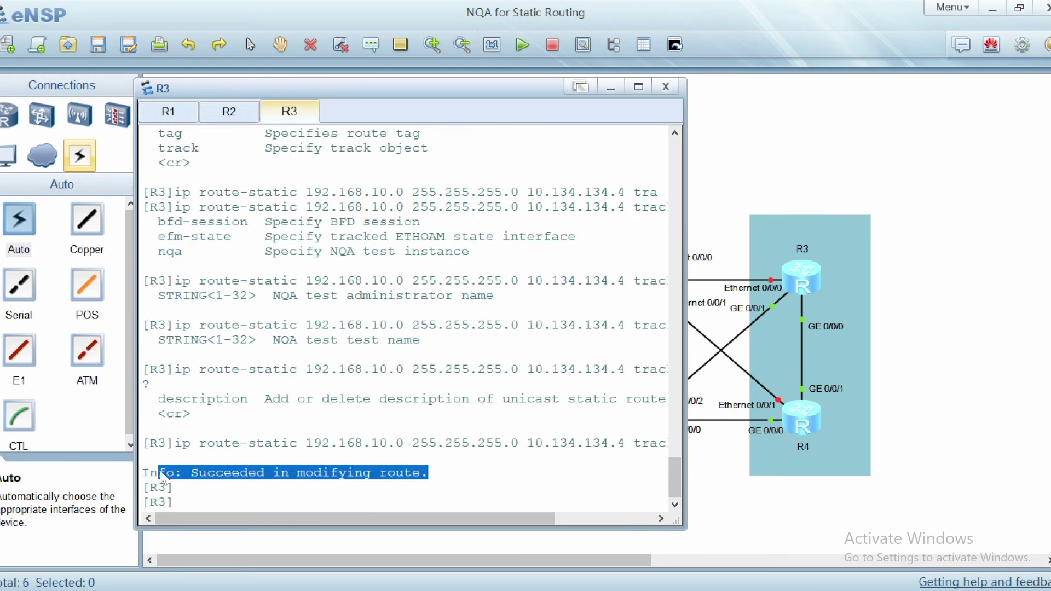
{"action": "left_click", "coordinate": [347, 496]}
{"action": "key", "text": "Return"}
{"action": "type", "text": "dis"}
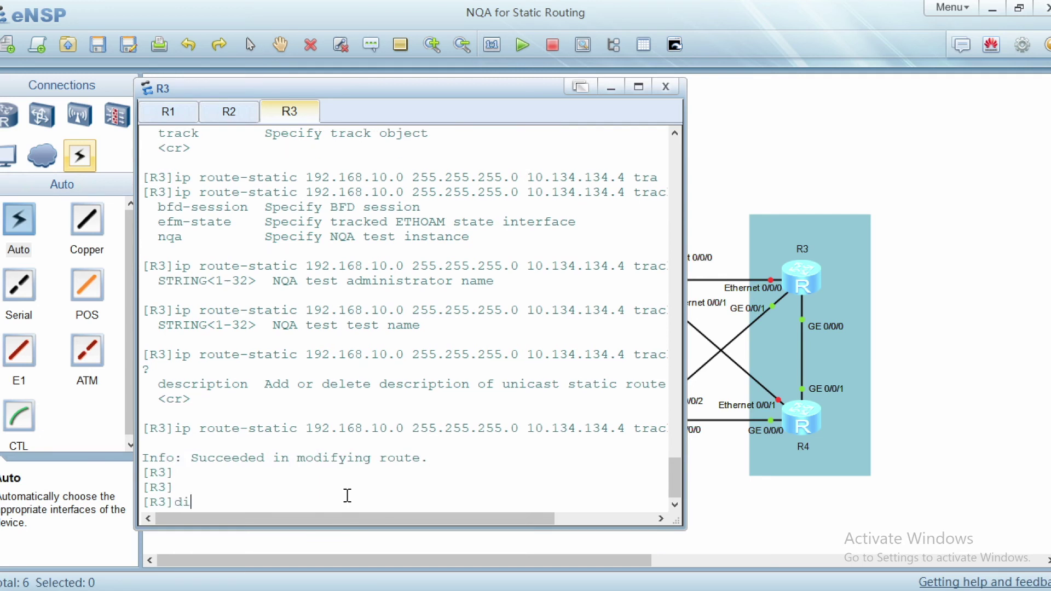
{"action": "key", "text": "Tab"}
Show the static-route configuration and spot the route tracking the mismatched name R1R3.
{"action": "type", "text": "cu"}
{"action": "key", "text": "Tab"}
{"action": "type", "text": "| i static"}
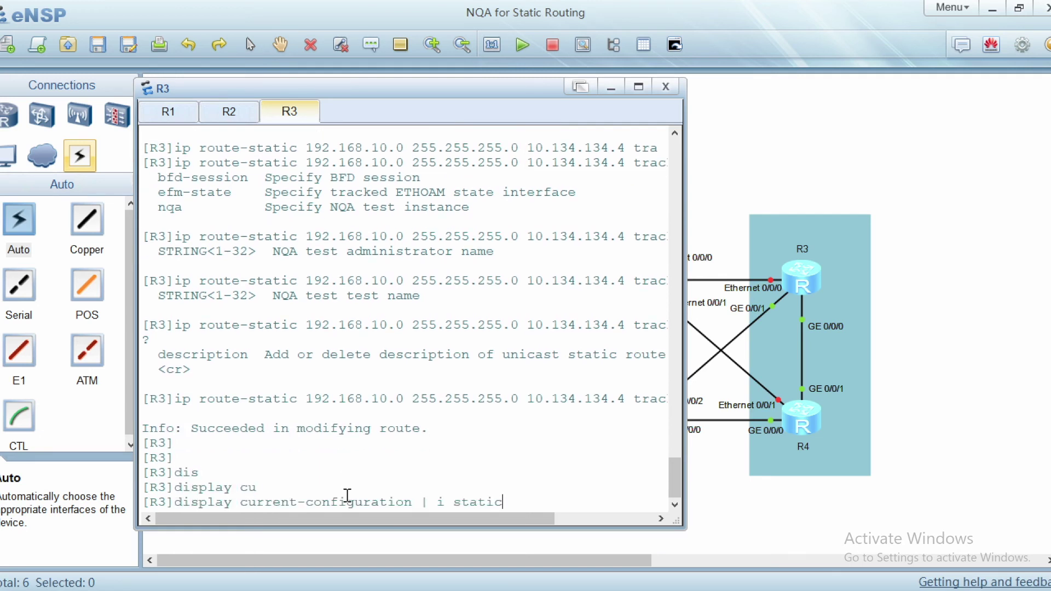
{"action": "key", "text": "Return"}
{"action": "left_click_drag", "start_coordinate": [144, 469], "coordinate": [668, 470]}
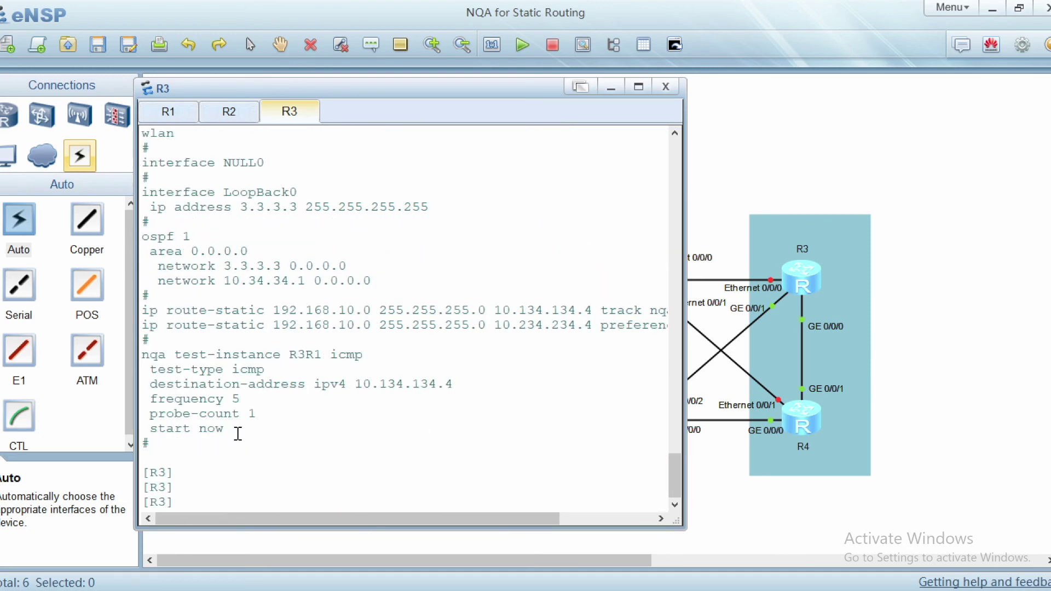
{"action": "left_click_drag", "start_coordinate": [223, 429], "coordinate": [134, 355]}
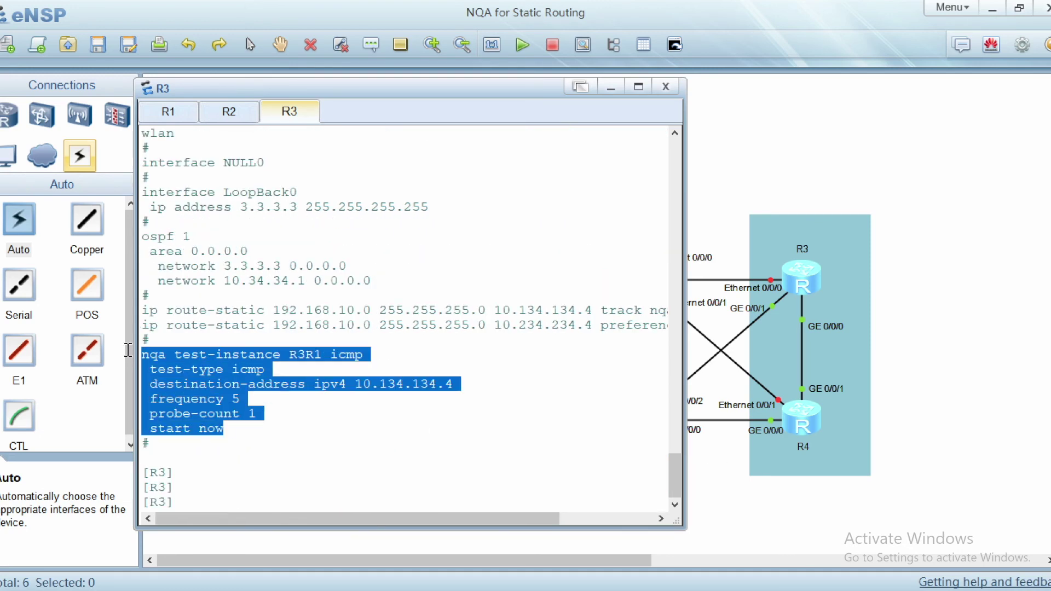
{"action": "left_click", "coordinate": [290, 357]}
{"action": "left_click_drag", "start_coordinate": [287, 357], "coordinate": [325, 357]}
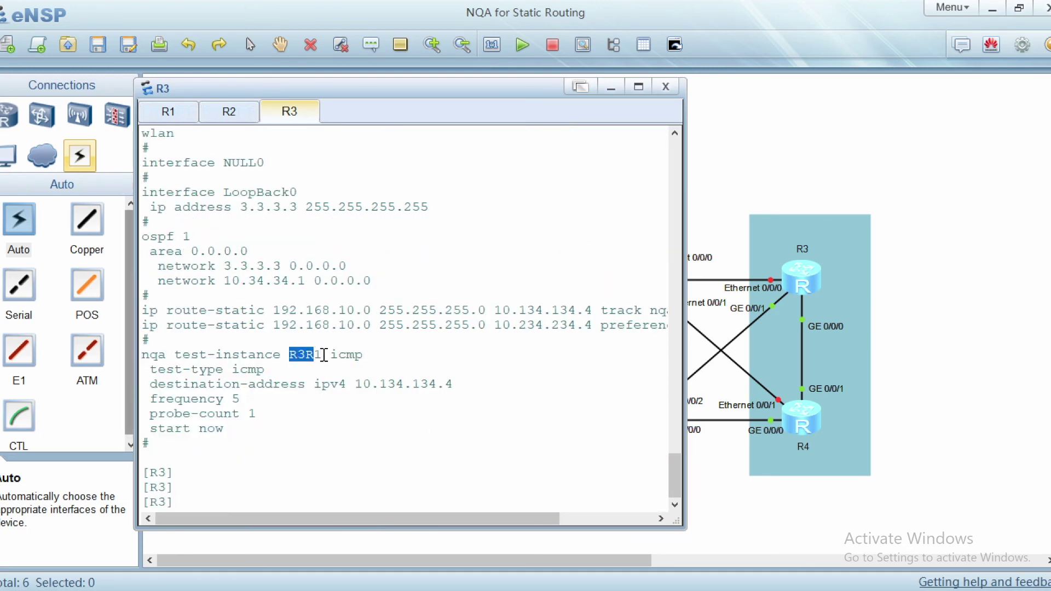
{"action": "left_click_drag", "start_coordinate": [348, 518], "coordinate": [443, 519]}
{"action": "left_click_drag", "start_coordinate": [559, 310], "coordinate": [595, 310]}
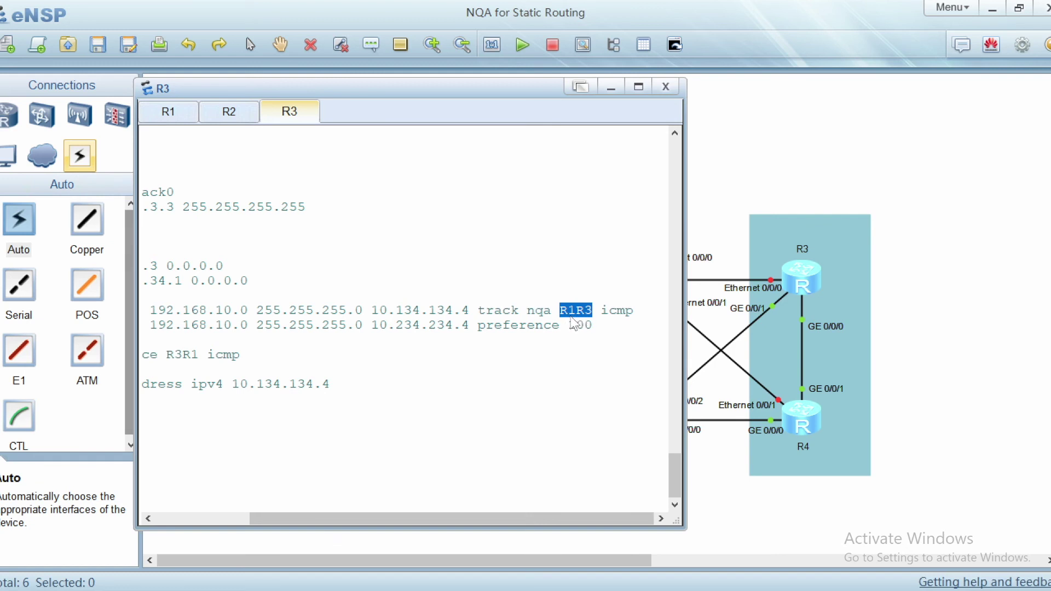
Recall the route command and change its tracked test to R3R1 icmp.
{"action": "key", "text": "Up"}
{"action": "key", "text": "BackSpace"}
{"action": "key", "text": "BackSpace"}
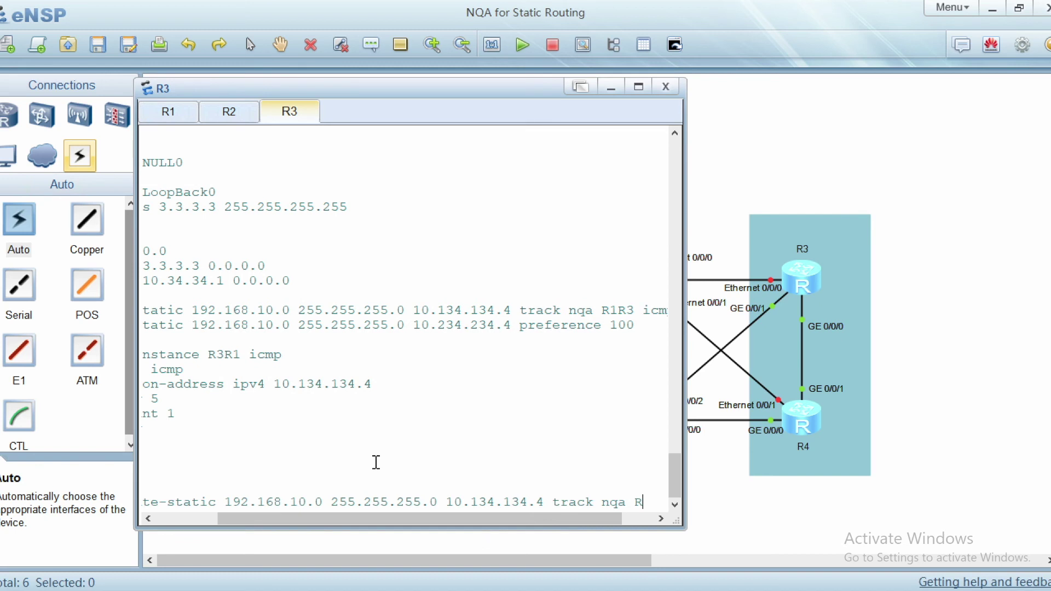
{"action": "type", "text": "R1"}
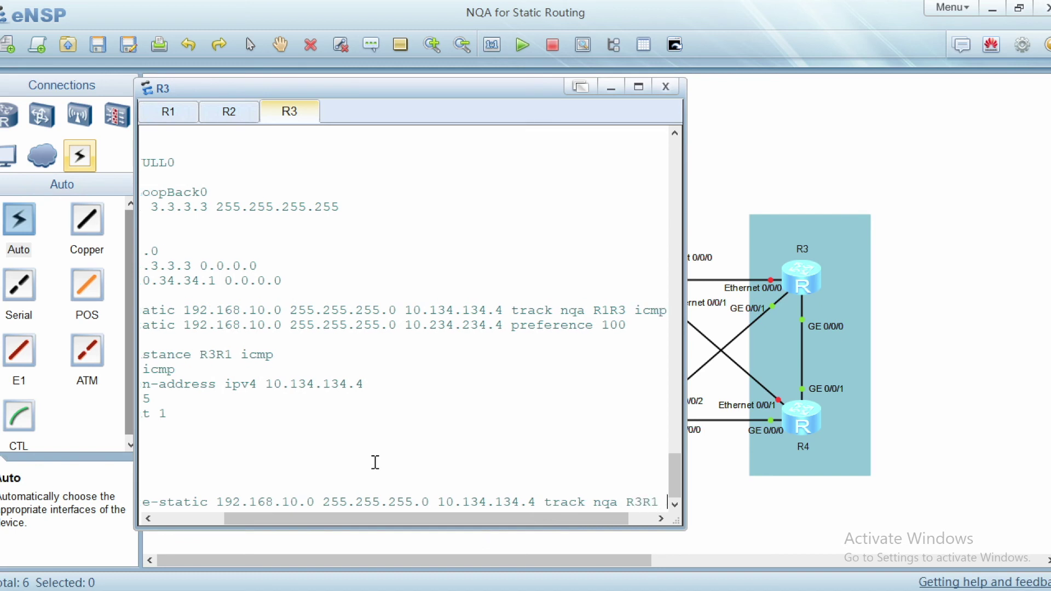
{"action": "type", "text": " icmp"}
{"action": "key", "text": "Return"}
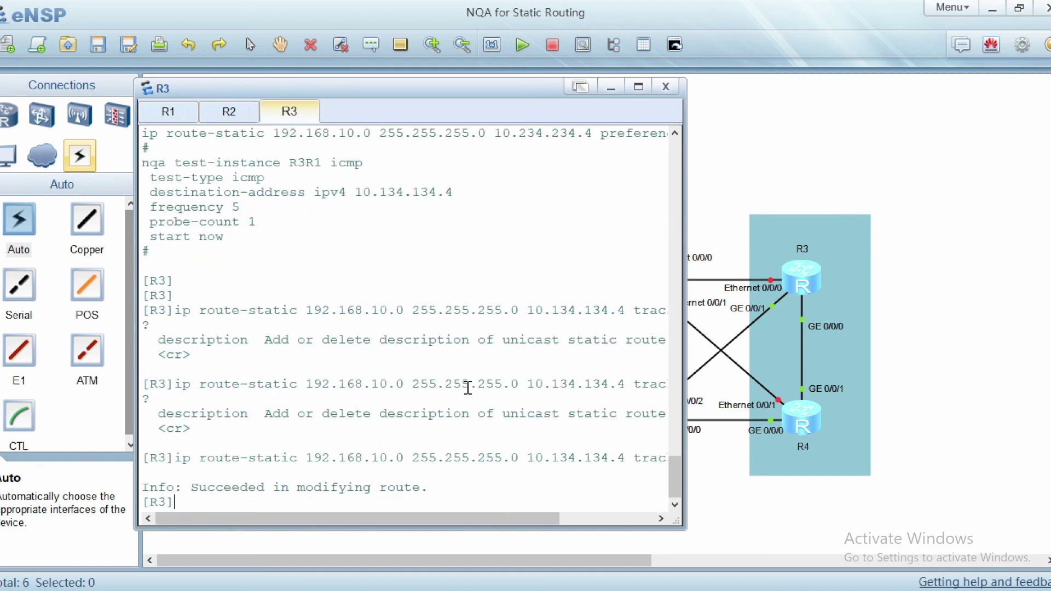
{"action": "key", "text": "Return"}
{"action": "key", "text": "Return"}
{"action": "type", "text": "displ"}
{"action": "key", "text": "Tab"}
Look up the route to 192.168.10.5, now via 10.234.234.4, then hide the console.
{"action": "type", "text": "ip routin"}
{"action": "key", "text": "Tab"}
{"action": "type", "text": "192.168"}
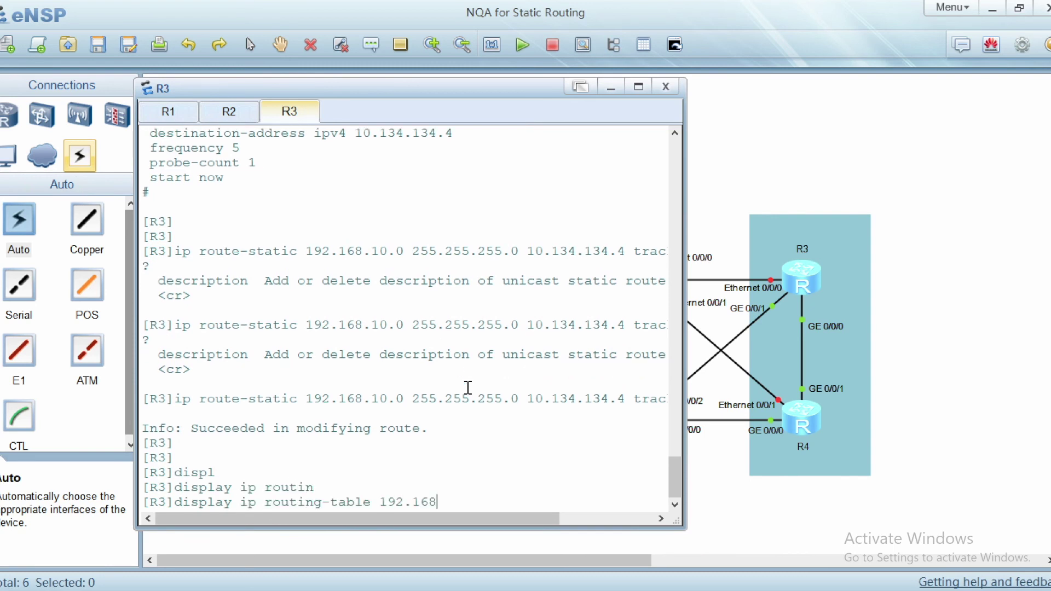
{"action": "type", "text": ".10.5"}
{"action": "key", "text": "Return"}
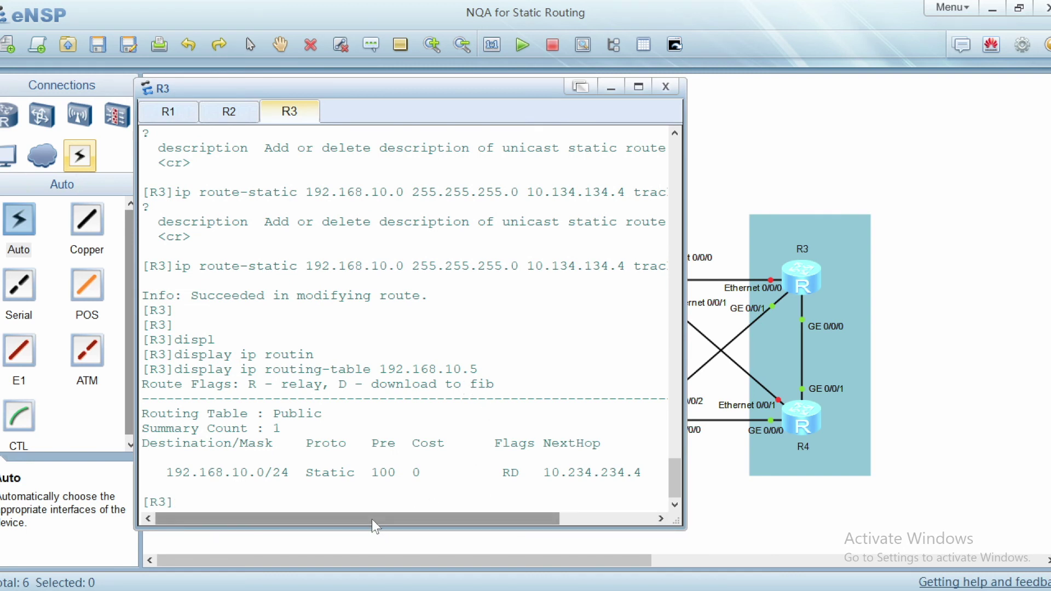
{"action": "left_click_drag", "start_coordinate": [373, 519], "coordinate": [495, 516]}
{"action": "left_click_drag", "start_coordinate": [516, 474], "coordinate": [64, 476]}
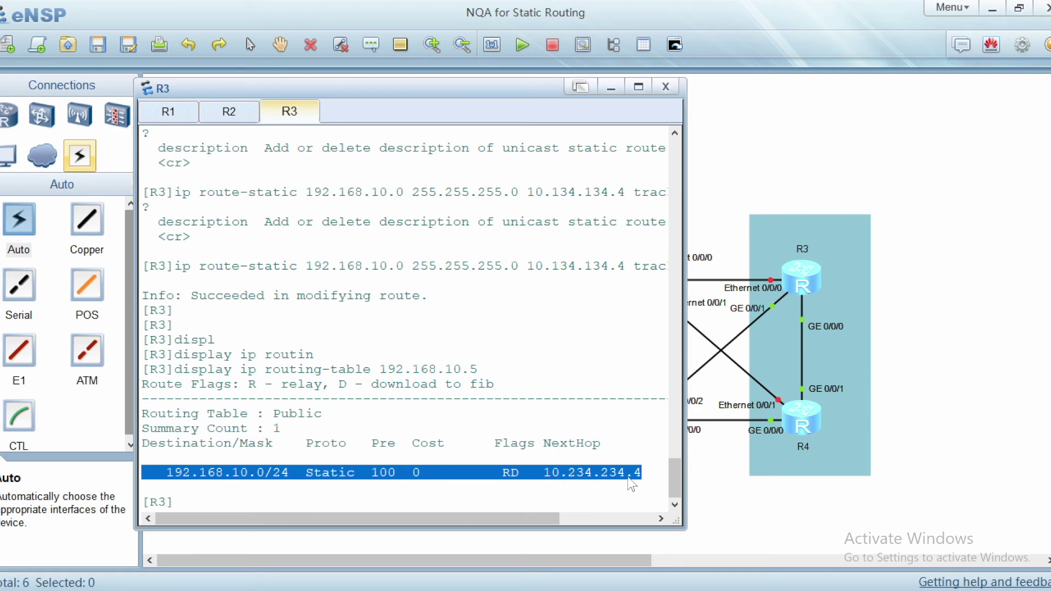
{"action": "left_click", "coordinate": [666, 87]}
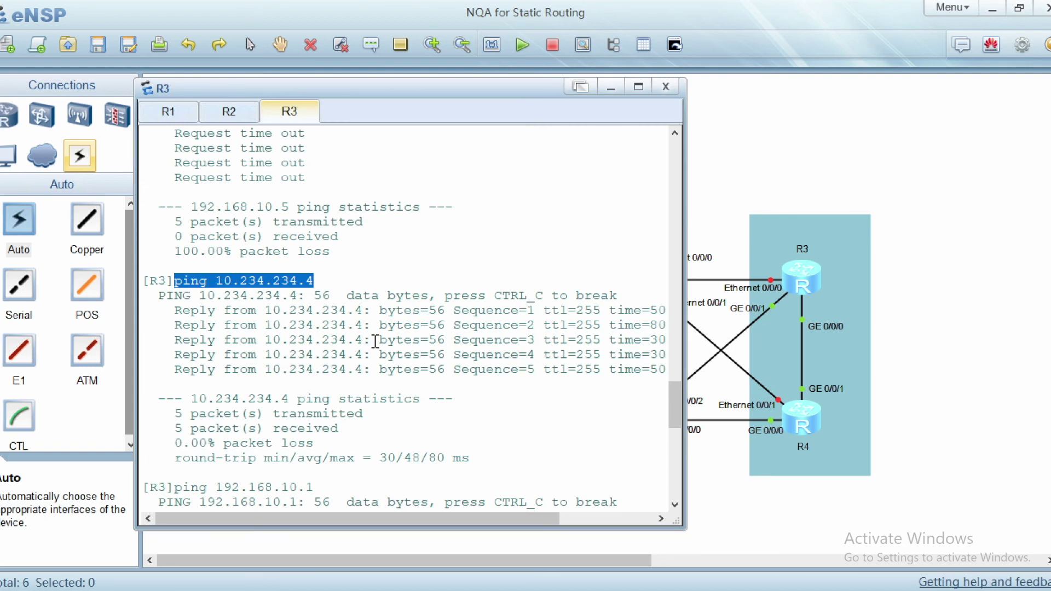
Review pings sourced from 10.234.234.2: 192.168.10.1 times out, 192.168.10.3 answers; hide the console.
{"action": "scroll", "coordinate": [396, 343], "scroll_direction": "down", "scroll_amount": 3}
{"action": "left_click_drag", "start_coordinate": [323, 429], "coordinate": [114, 354]}
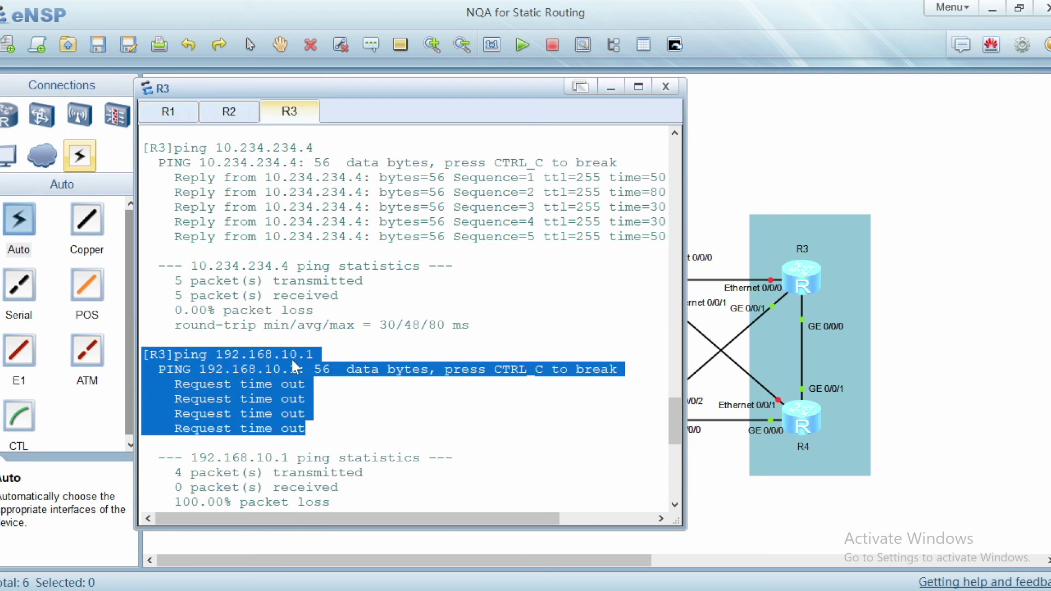
{"action": "left_click", "coordinate": [317, 363]}
{"action": "scroll", "coordinate": [397, 389], "scroll_direction": "down", "scroll_amount": 6}
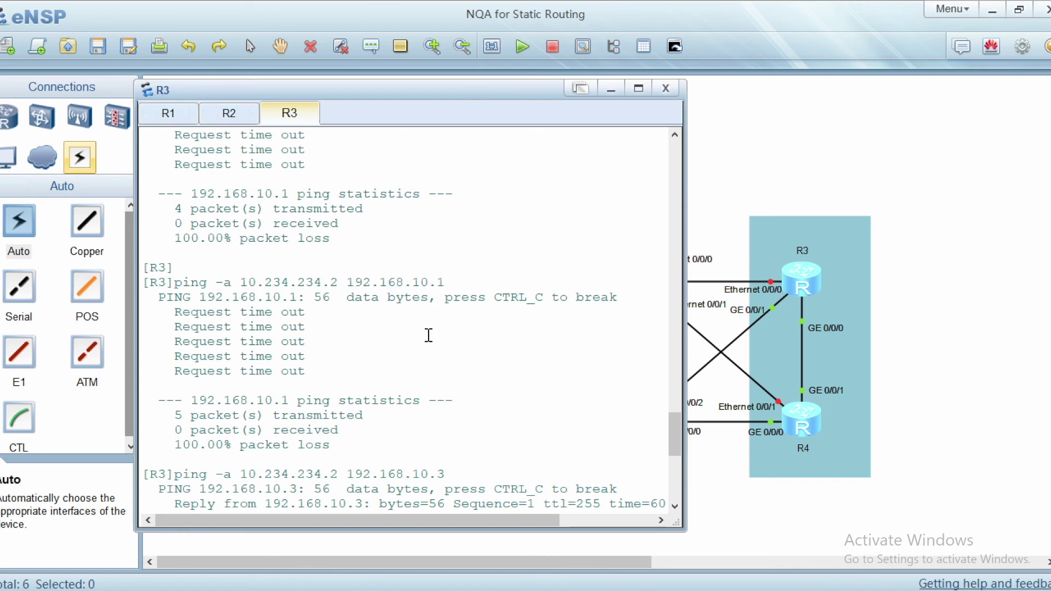
{"action": "type", "text": "ping 192.168.10.1"}
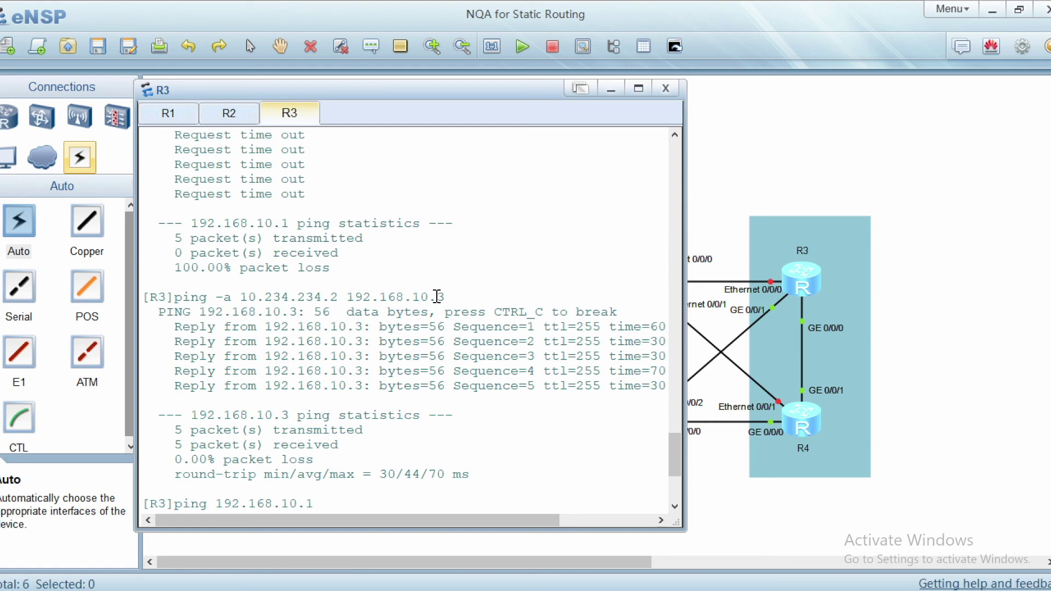
{"action": "left_click", "coordinate": [611, 88]}
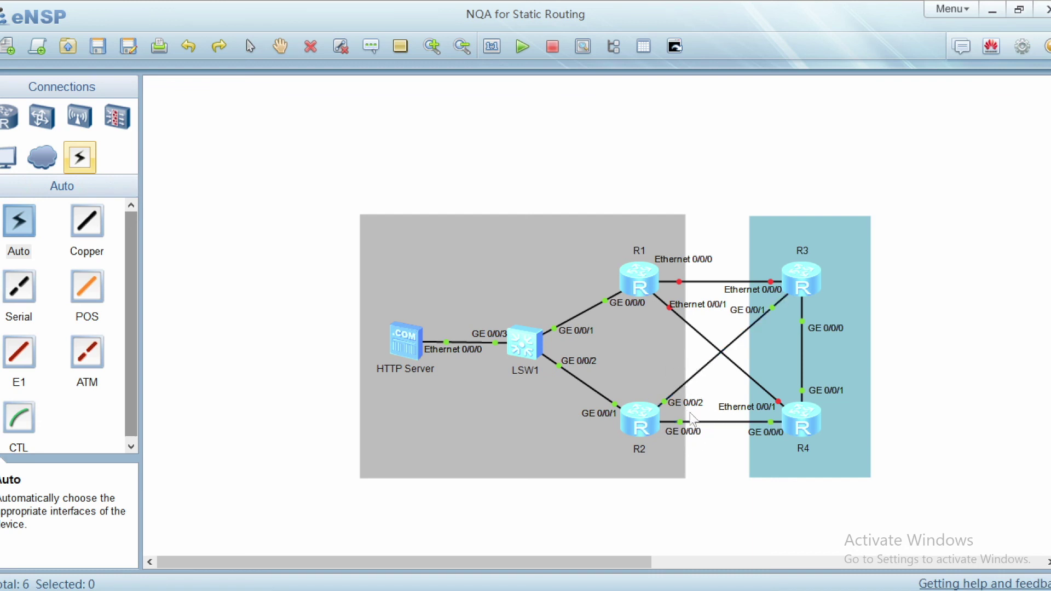
On R1, add static route 10.234.234.0/29 via next hop 192.168.10.3 in system view.
{"action": "key", "text": "alt+Tab"}
{"action": "left_click", "coordinate": [169, 117]}
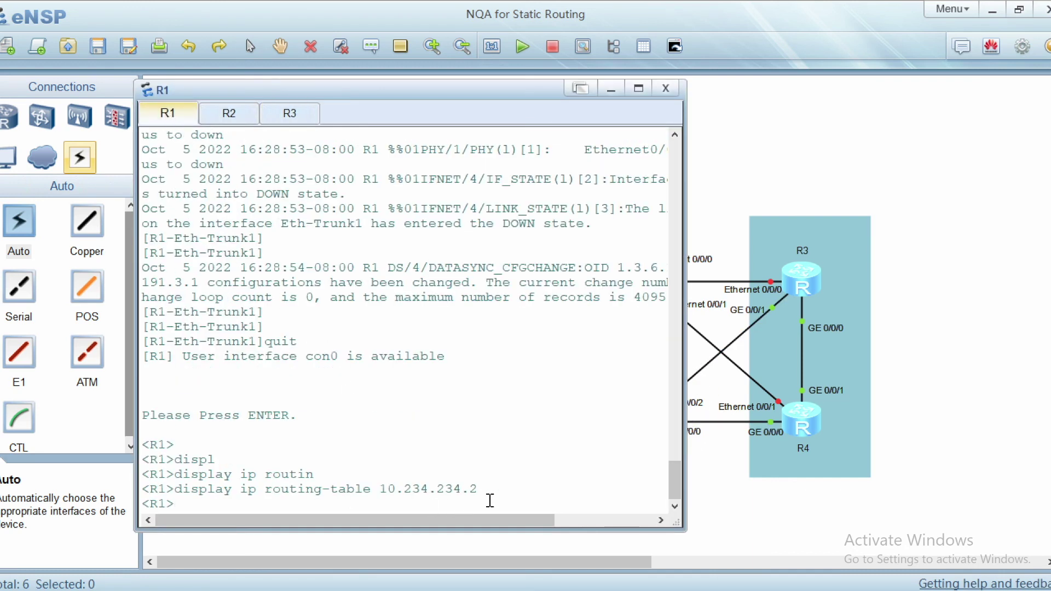
{"action": "left_click_drag", "start_coordinate": [482, 489], "coordinate": [176, 487]}
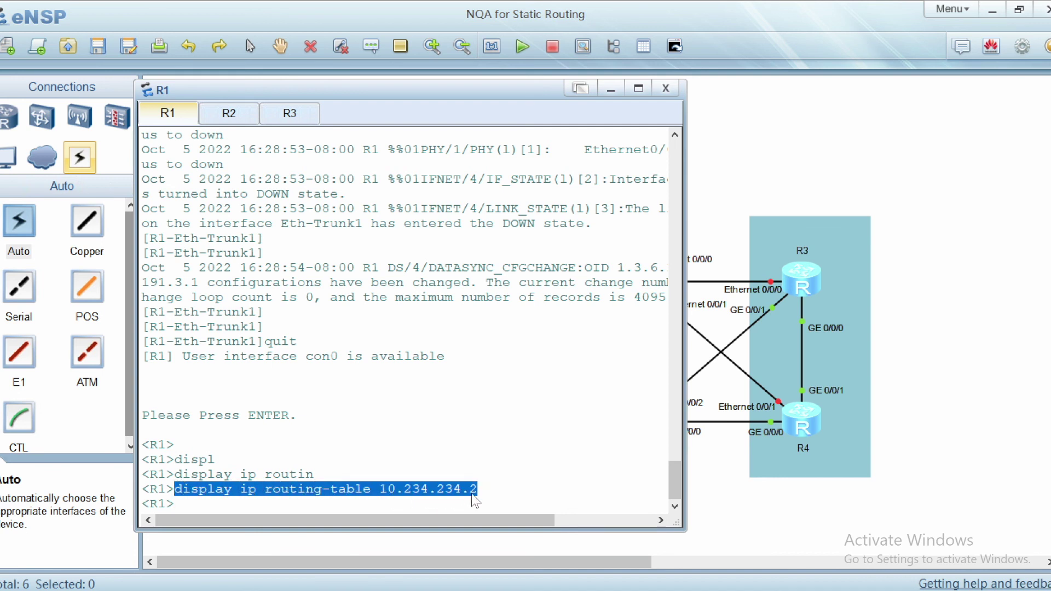
{"action": "left_click", "coordinate": [263, 501]}
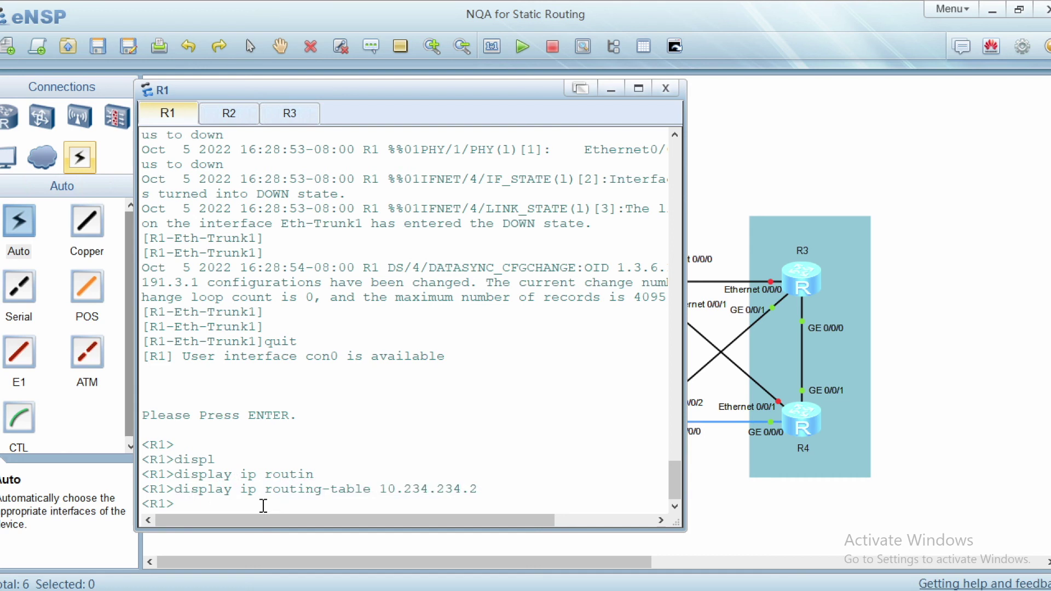
{"action": "key", "text": "Return"}
{"action": "type", "text": "system-view"}
{"action": "key", "text": "Tab"}
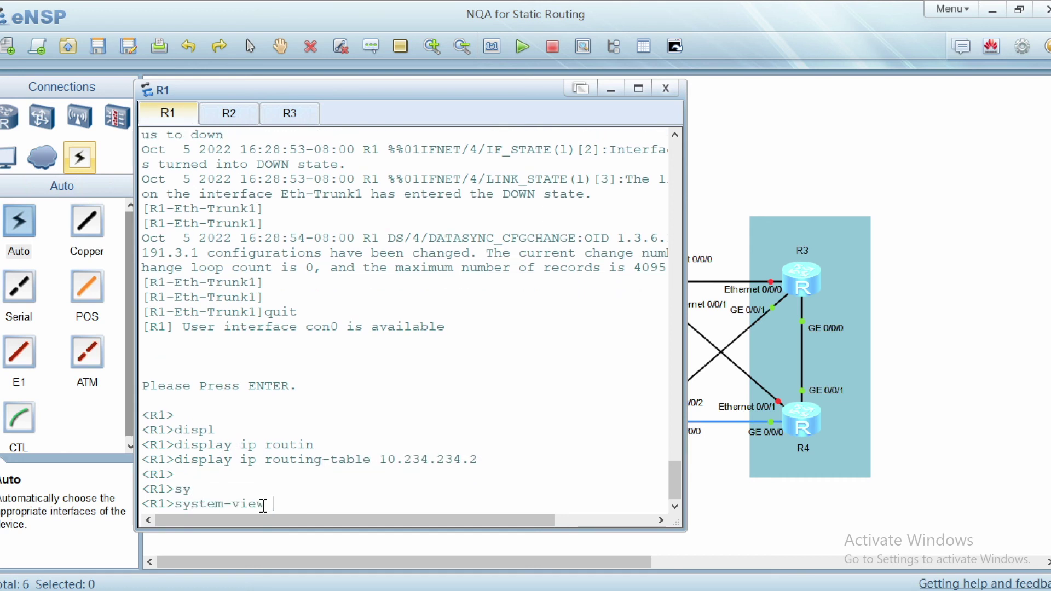
{"action": "key", "text": "Return"}
{"action": "type", "text": "ip route-static 10.234.234.0 29 192.168.10.3"}
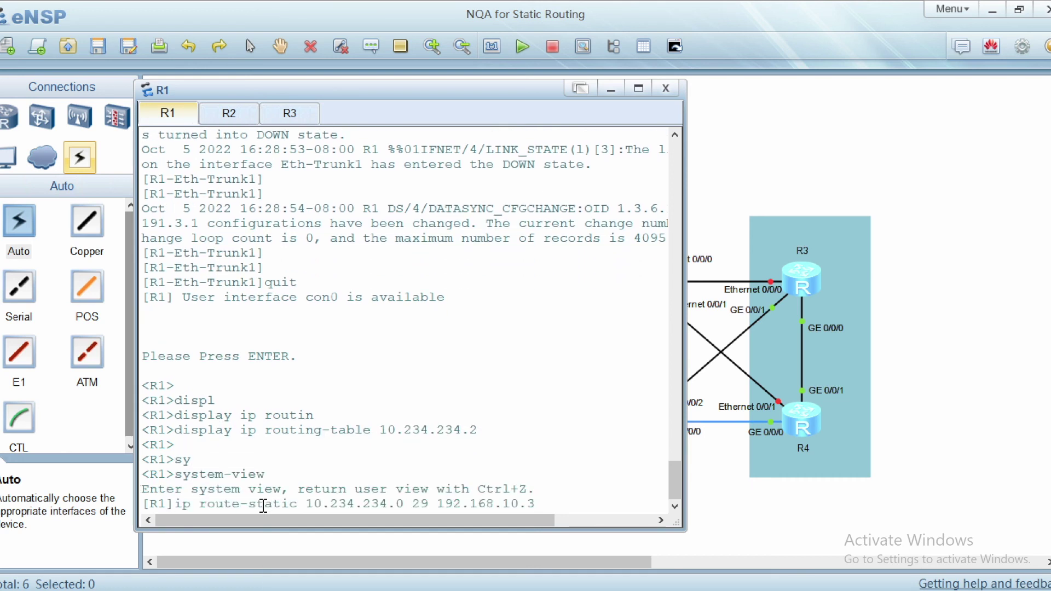
{"action": "key", "text": "Return"}
Check R1's routing table for 10.234.234.2, confirming the new 10.234.234.0/29 route.
{"action": "key", "text": "ctrl+z"}
{"action": "key", "text": "Up"}
{"action": "key", "text": "Up"}
{"action": "key", "text": "Up"}
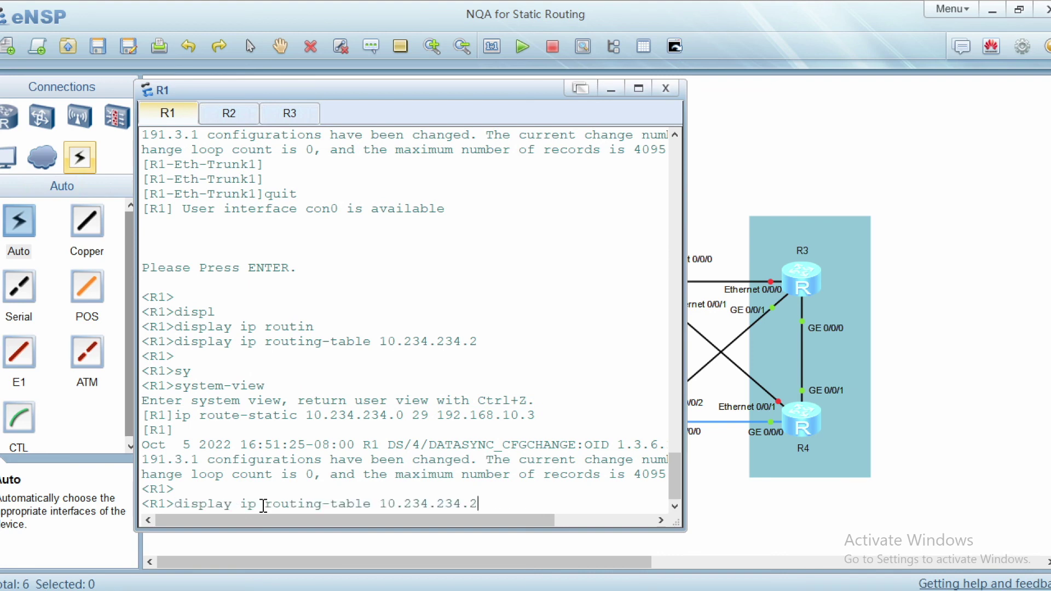
{"action": "key", "text": "Return"}
{"action": "left_click_drag", "start_coordinate": [657, 476], "coordinate": [161, 478]}
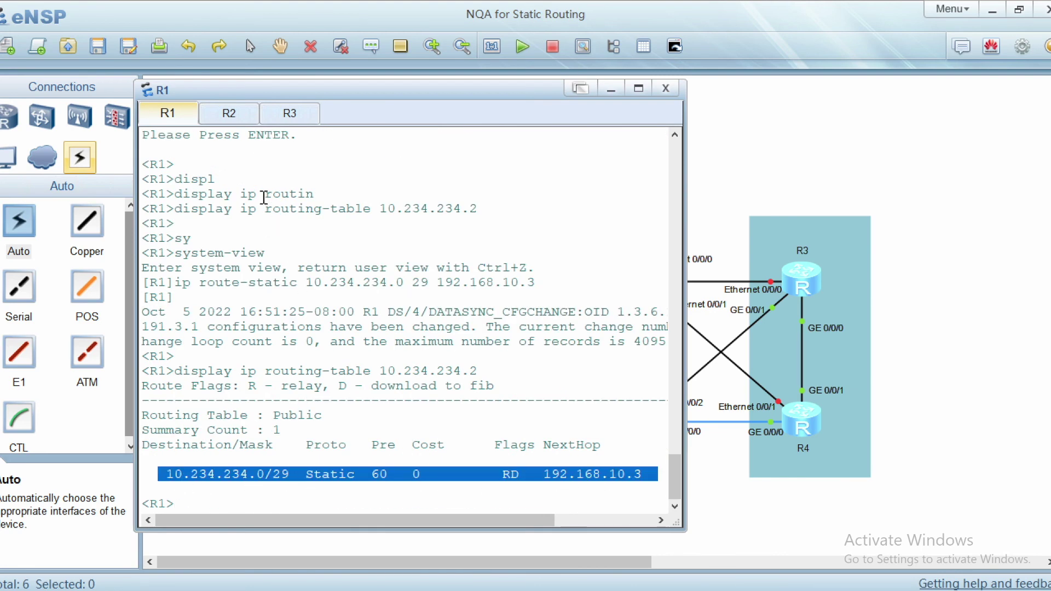
Ping 192.168.10.1 again from R3, now getting replies.
{"action": "left_click", "coordinate": [289, 113]}
{"action": "key", "text": "Return"}
{"action": "key", "text": "Up"}
{"action": "key", "text": "Return"}
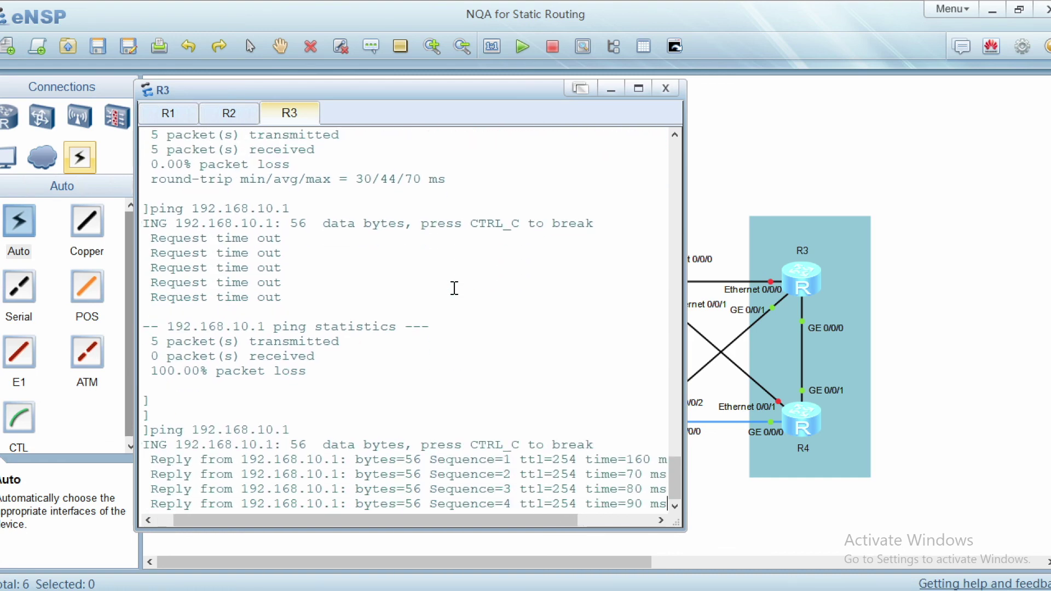
Ping 192.168.10.5 from R3 and confirm its route uses backup next hop 10.234.234.4.
{"action": "key", "text": "Up"}
{"action": "key", "text": "Up"}
{"action": "key", "text": "Up"}
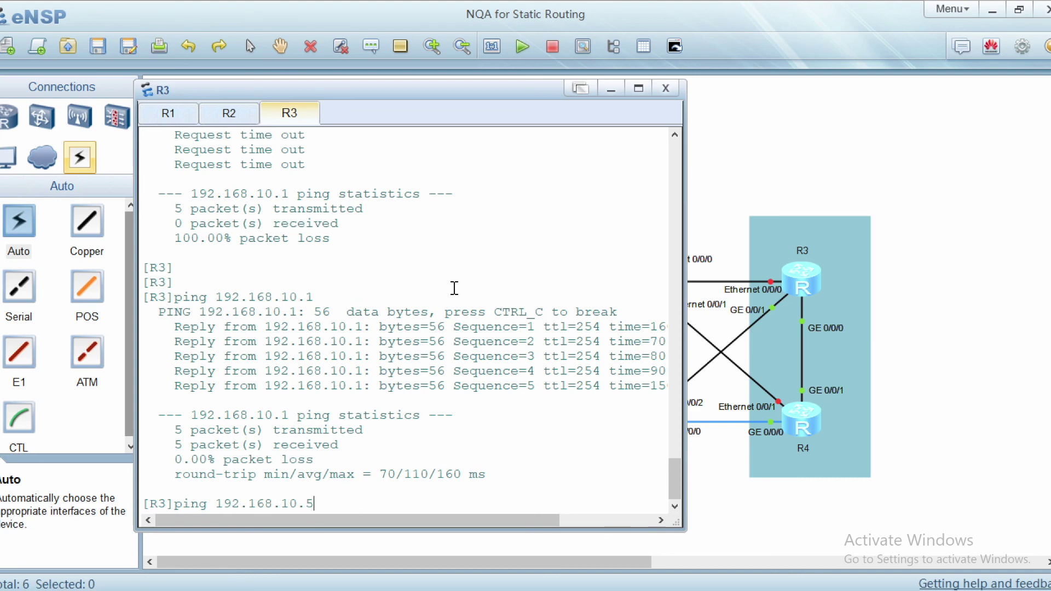
{"action": "key", "text": "Return"}
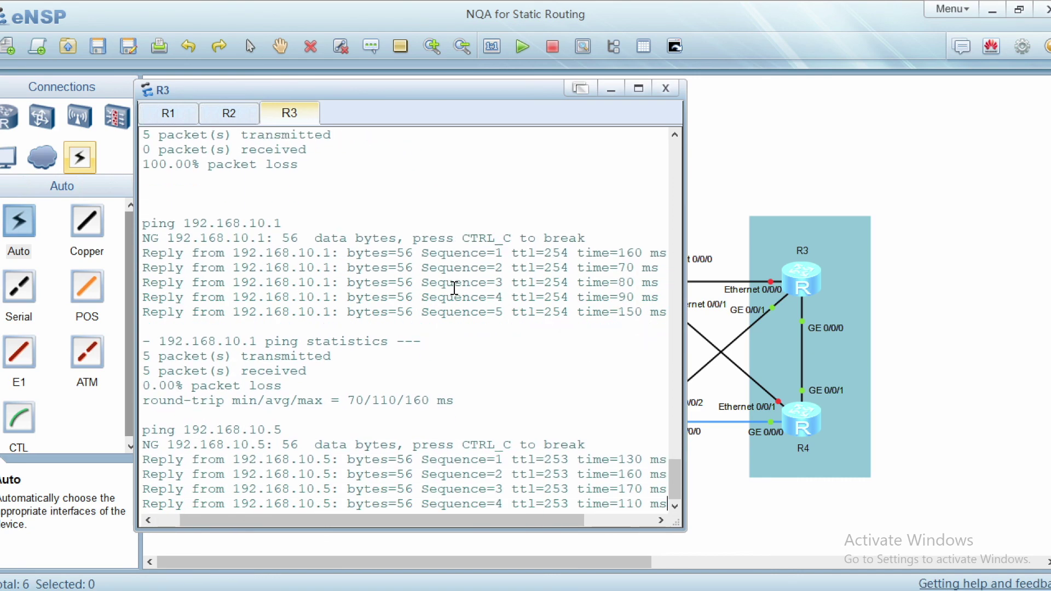
{"action": "key", "text": "Up"}
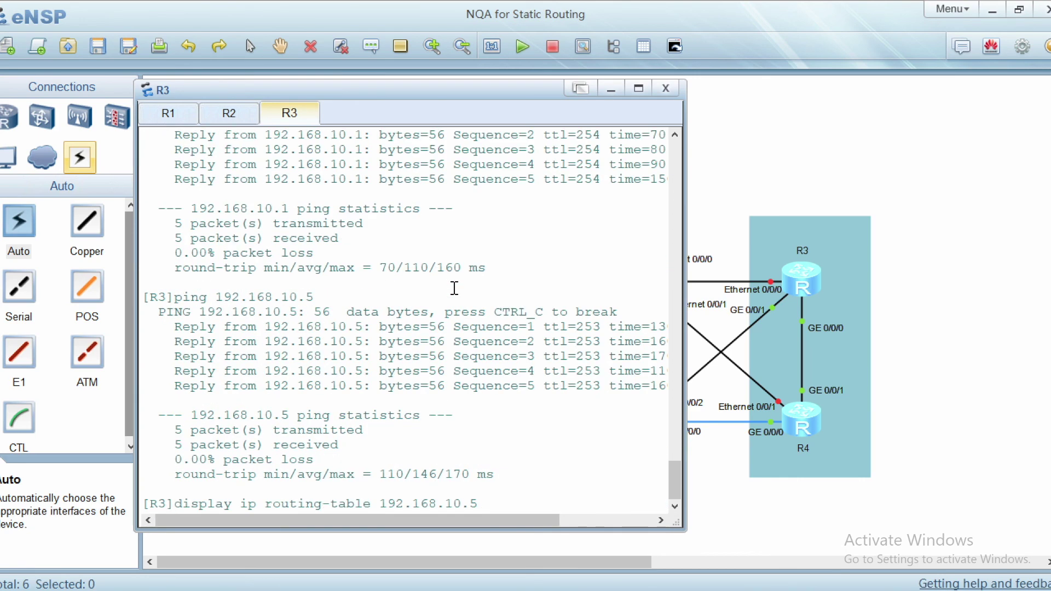
{"action": "key", "text": "Return"}
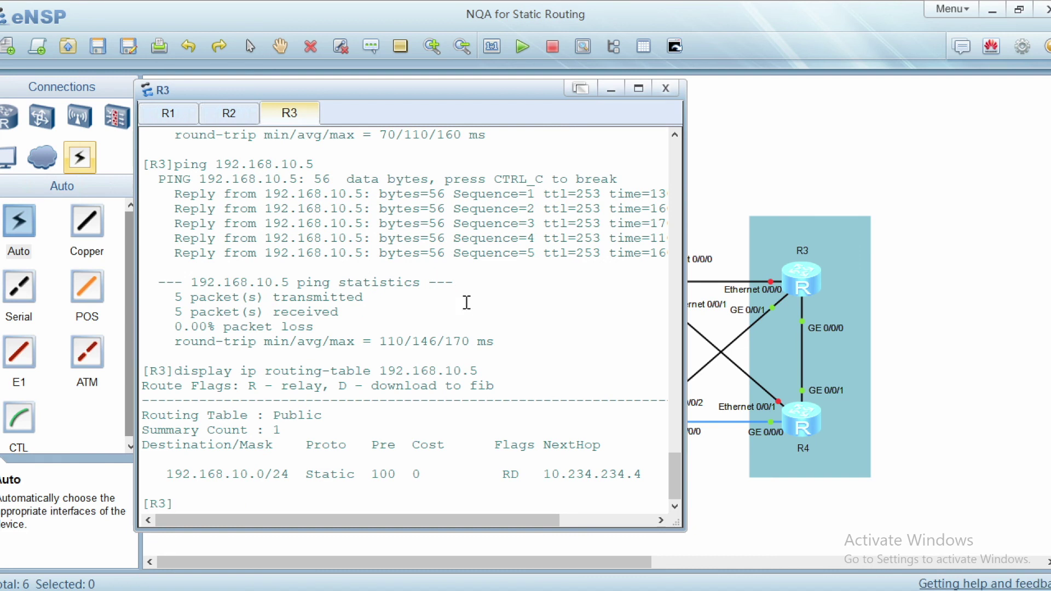
{"action": "left_click_drag", "start_coordinate": [543, 474], "coordinate": [640, 474]}
{"action": "left_click", "coordinate": [703, 323]}
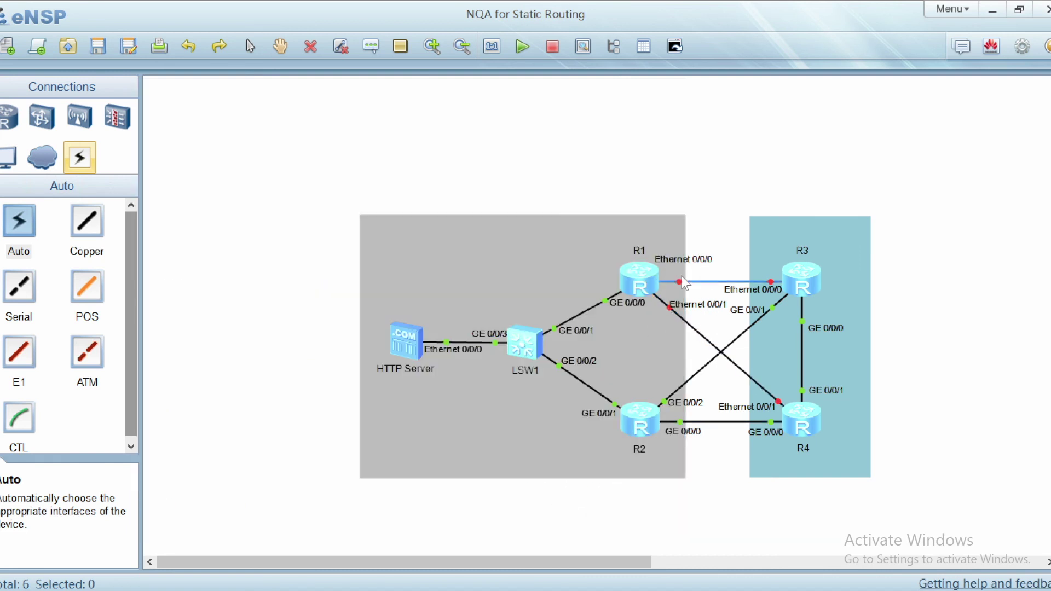
On R1, enter interface Eth-Trunk1 and display its current configuration.
{"action": "left_click", "coordinate": [543, 586]}
{"action": "type", "text": "interf"}
{"action": "key", "text": "Tab"}
{"action": "type", "text": "eth-t"}
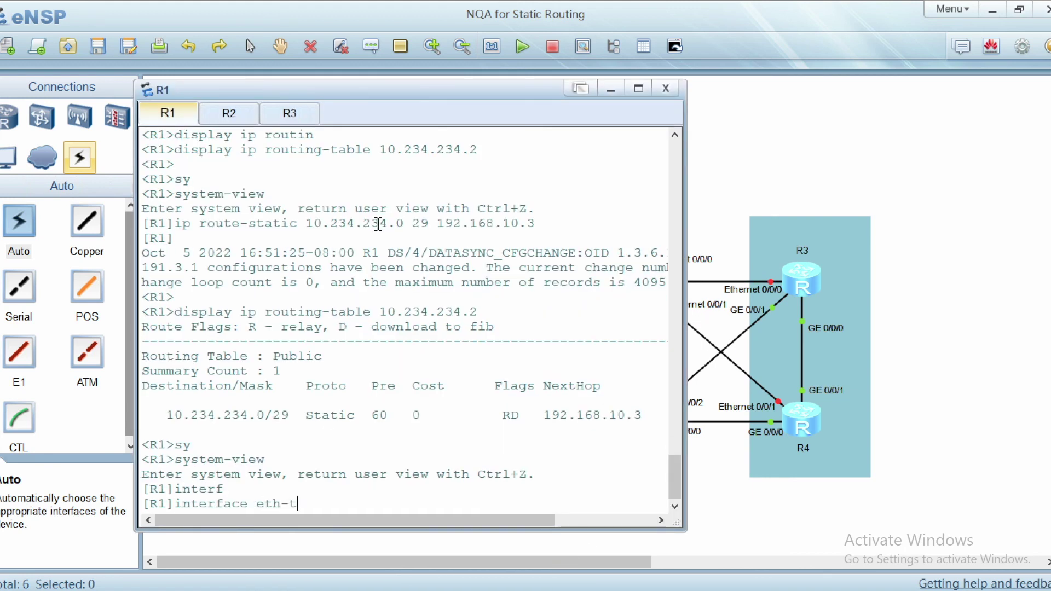
{"action": "type", "text": "runk 1"}
{"action": "key", "text": "Return"}
{"action": "type", "text": "displ"}
{"action": "key", "text": "Tab"}
{"action": "type", "text": "this"}
{"action": "key", "text": "Return"}
Re-enable Eth-Trunk1 on R1 with undo shutdown.
{"action": "type", "text": "und"}
{"action": "key", "text": "Tab"}
{"action": "type", "text": "shu"}
{"action": "key", "text": "Tab"}
{"action": "key", "text": "Return"}
{"action": "left_click", "coordinate": [299, 119]}
Display R3's NQA results, paging through to tests 198 and 199 succeeding toward 10.134.134.4.
{"action": "type", "text": "displ"}
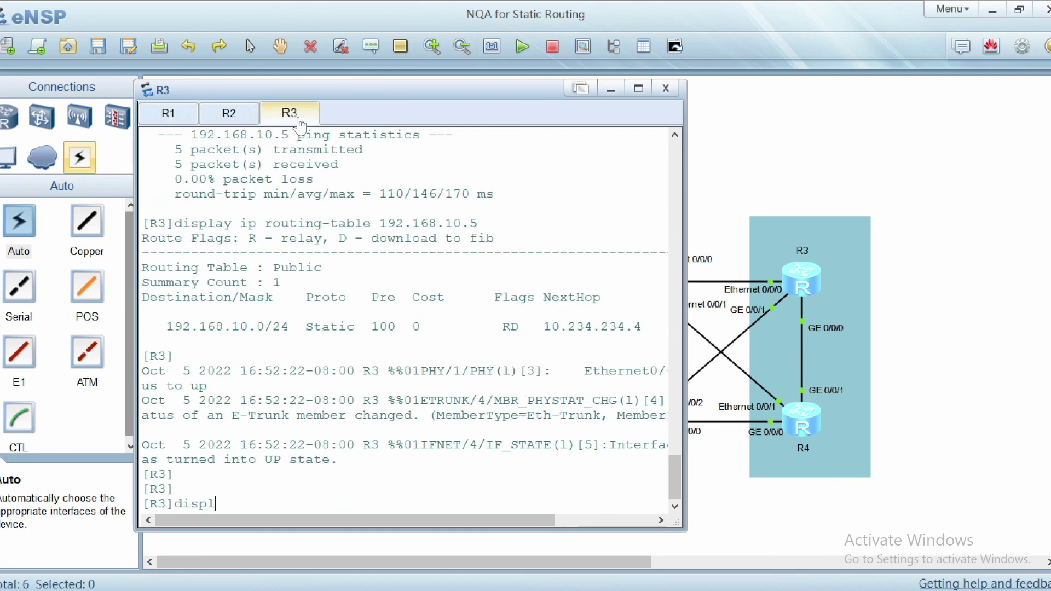
{"action": "key", "text": "Tab"}
{"action": "type", "text": "nqa resul"}
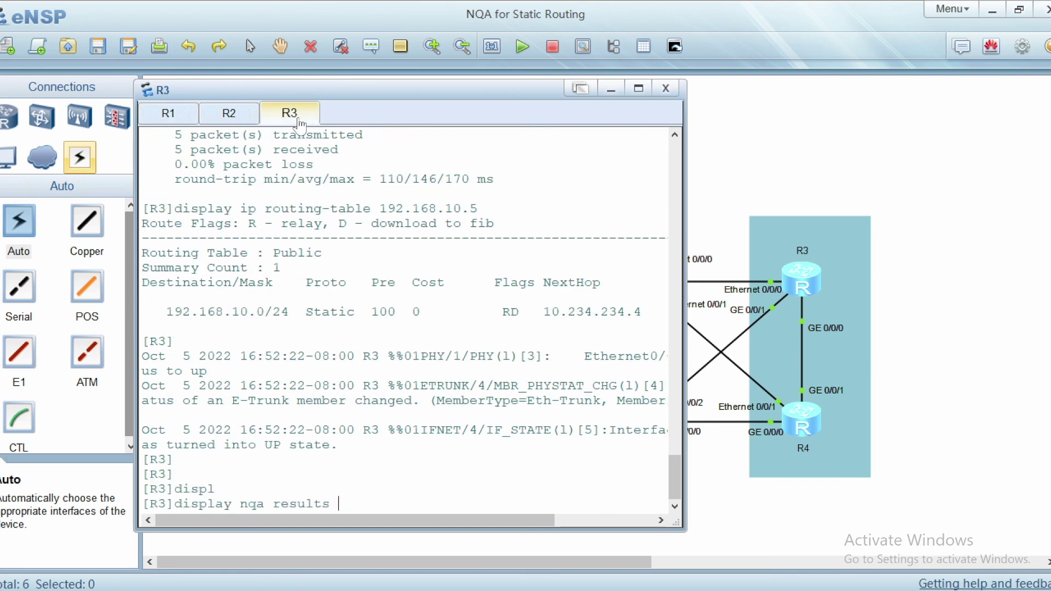
{"action": "key", "text": "Return"}
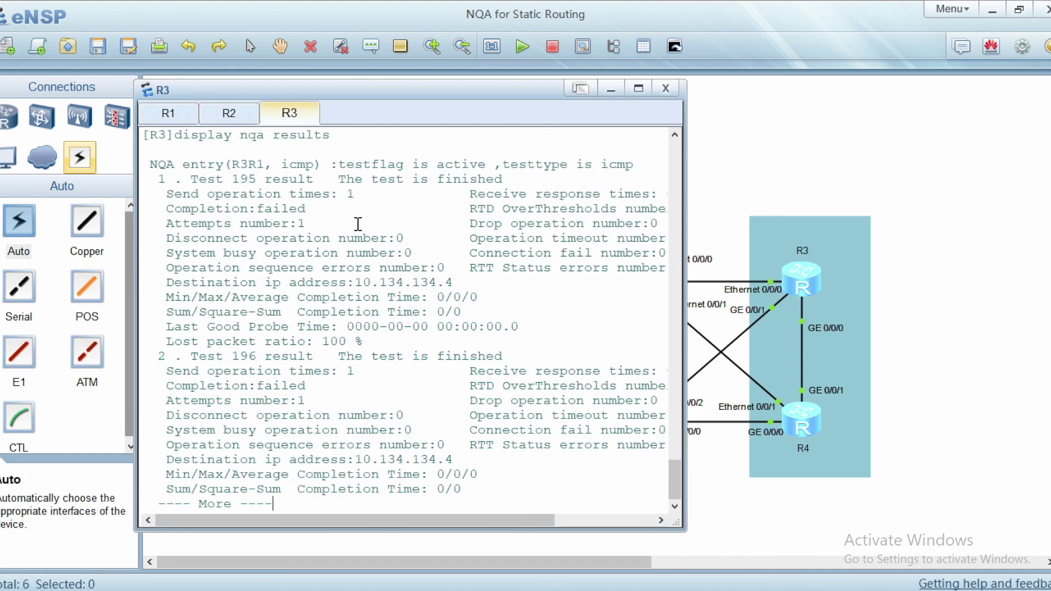
{"action": "key", "text": "space"}
{"action": "left_click_drag", "start_coordinate": [325, 390], "coordinate": [192, 384]}
{"action": "key", "text": "space"}
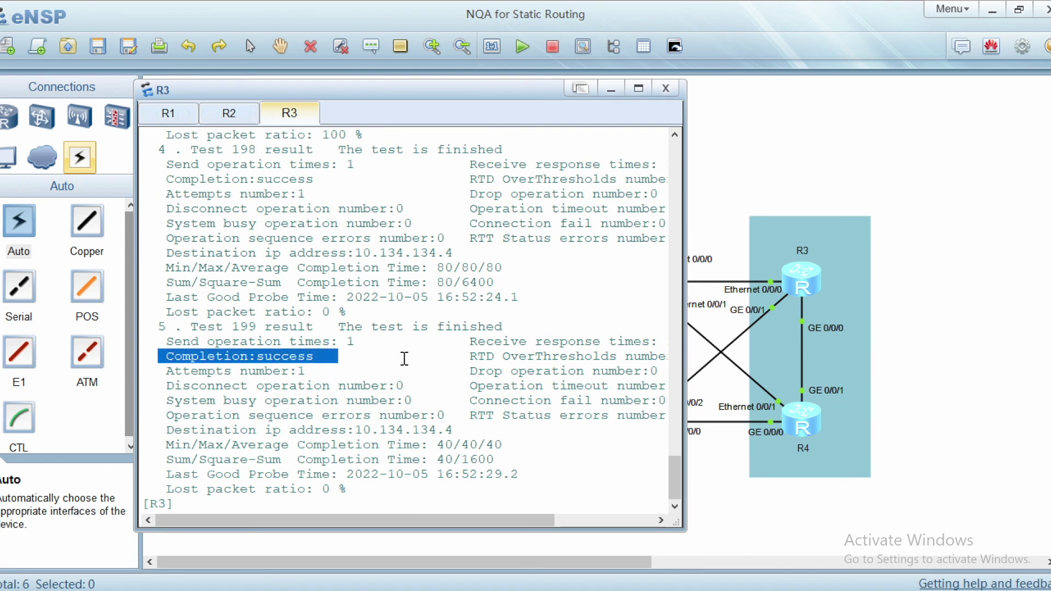
{"action": "type", "text": "display ip routing-table 192.168.10.5"}
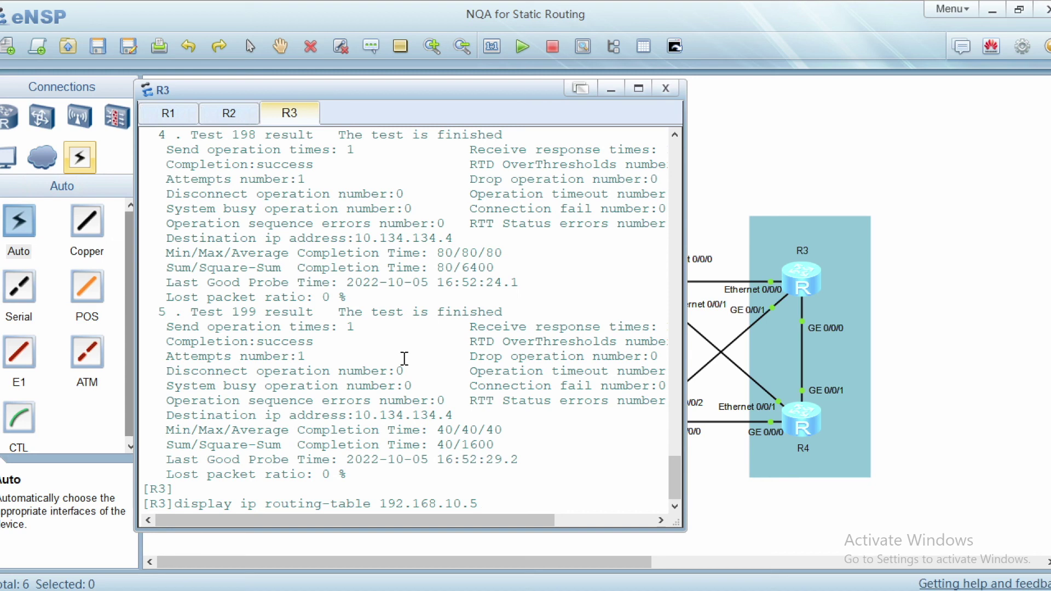
Look up R3's route to 192.168.10.5, showing 192.168.10.0/24 back at preference 60 via 10.134.134.4.
{"action": "key", "text": "Return"}
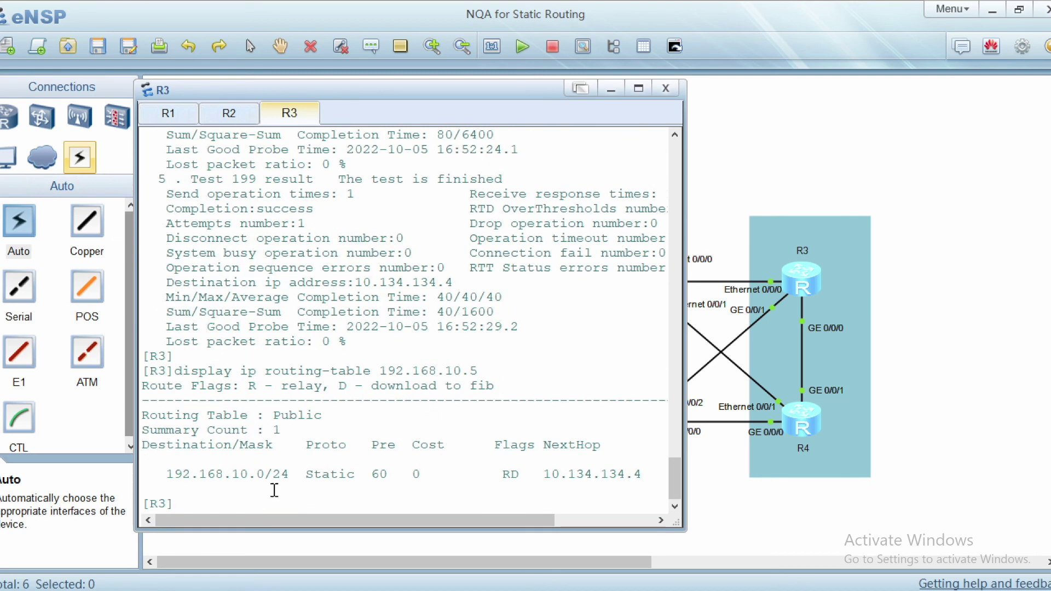
{"action": "left_click_drag", "start_coordinate": [166, 474], "coordinate": [649, 477]}
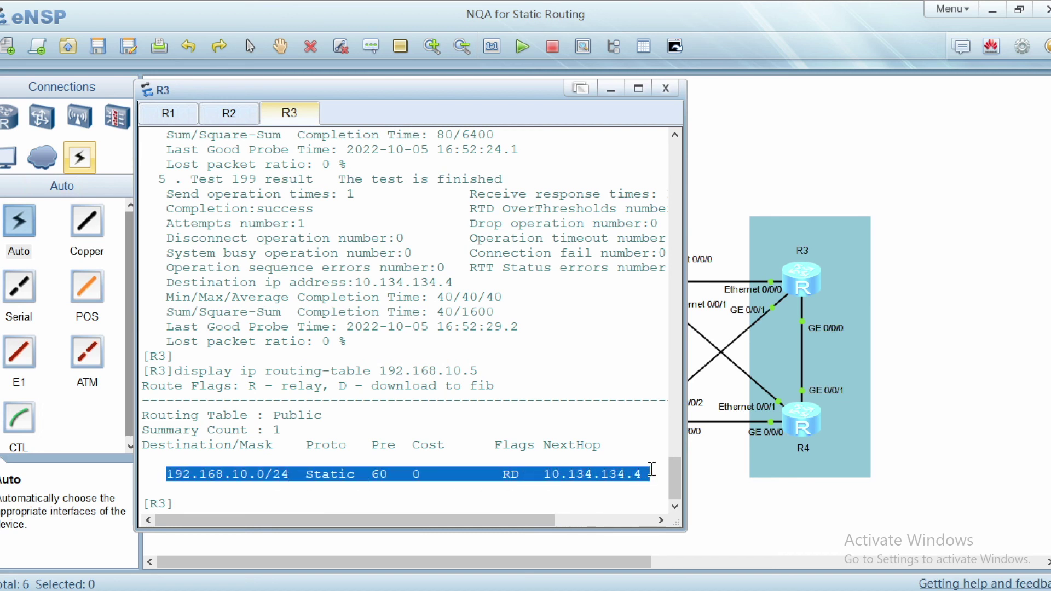
{"action": "left_click", "coordinate": [290, 502]}
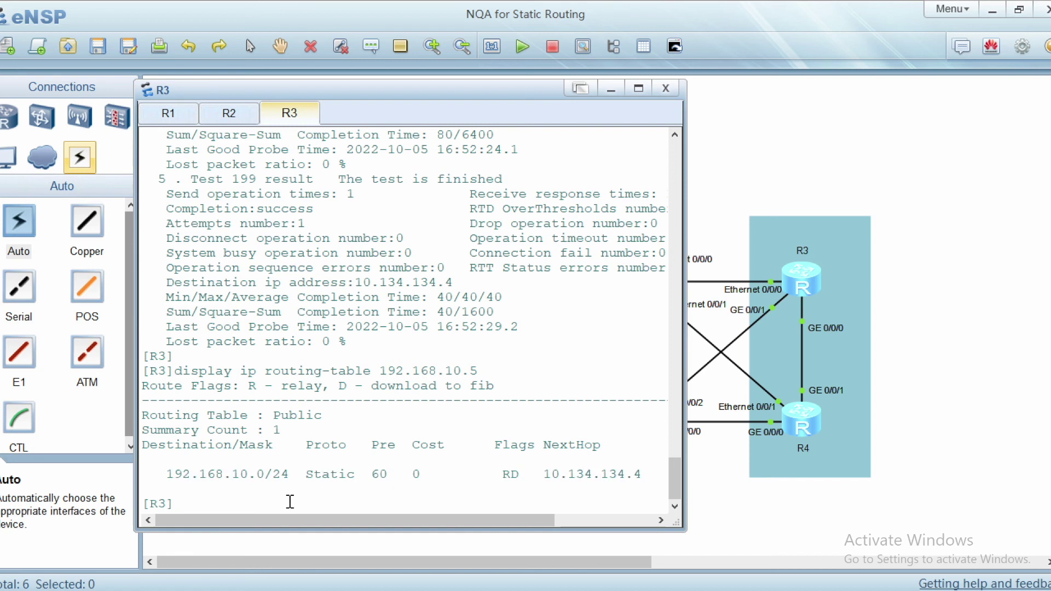
Ping 192.168.10.5 from R3 to confirm it still replies.
{"action": "key", "text": "Return"}
{"action": "type", "text": "ping 192.168."}
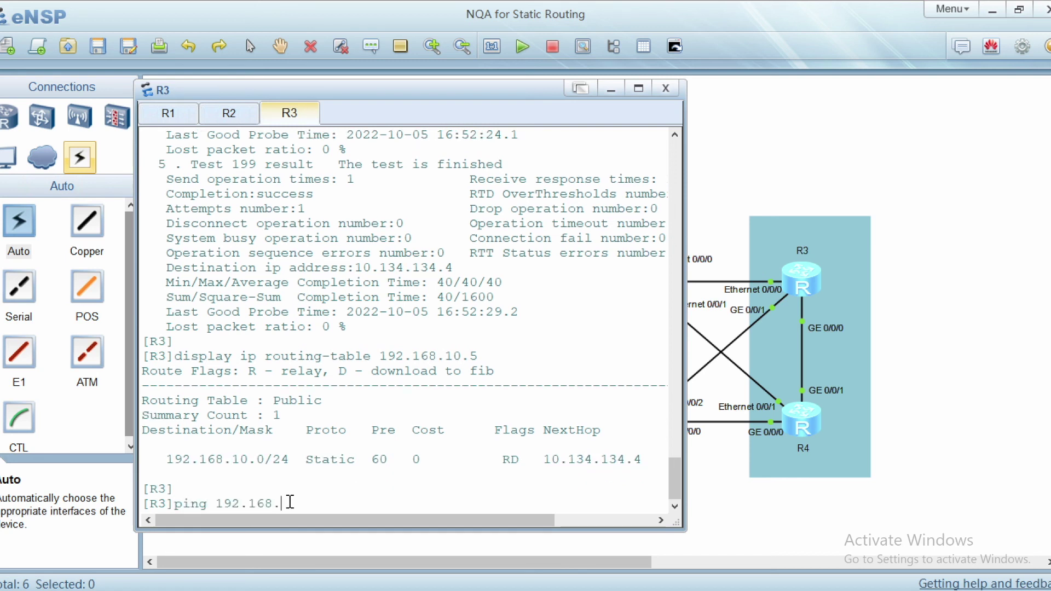
{"action": "type", "text": "10.5"}
{"action": "key", "text": "Return"}
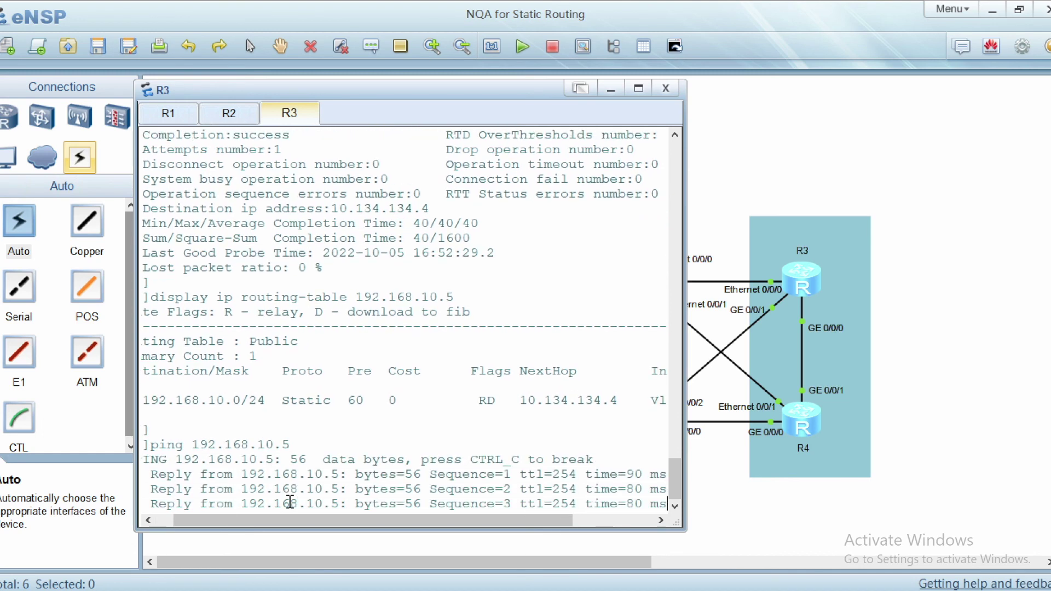